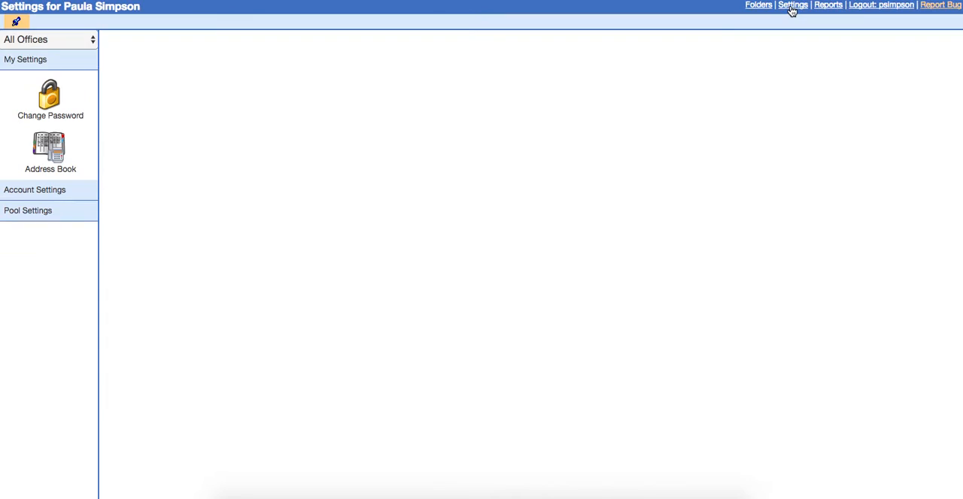
Find the manager-role user by searching account users for "paul" and save the record with the Workflow Manager permission enabled
{"action": "left_click", "coordinate": [64, 191]}
{"action": "left_click", "coordinate": [50, 180]}
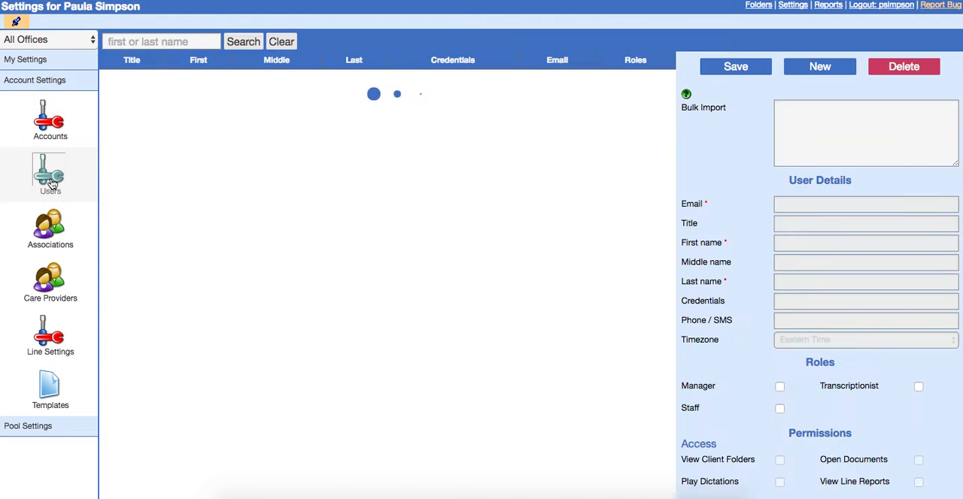
{"action": "type", "text": "pa"}
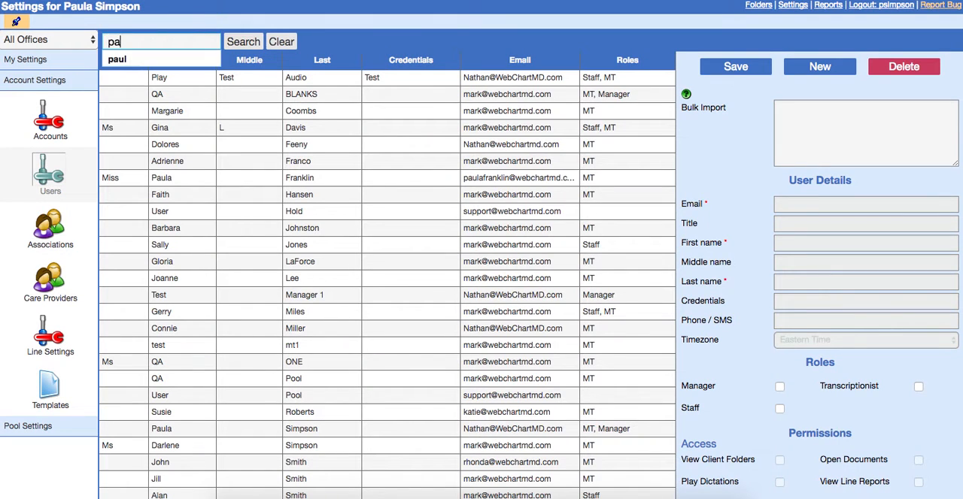
{"action": "type", "text": "ul"}
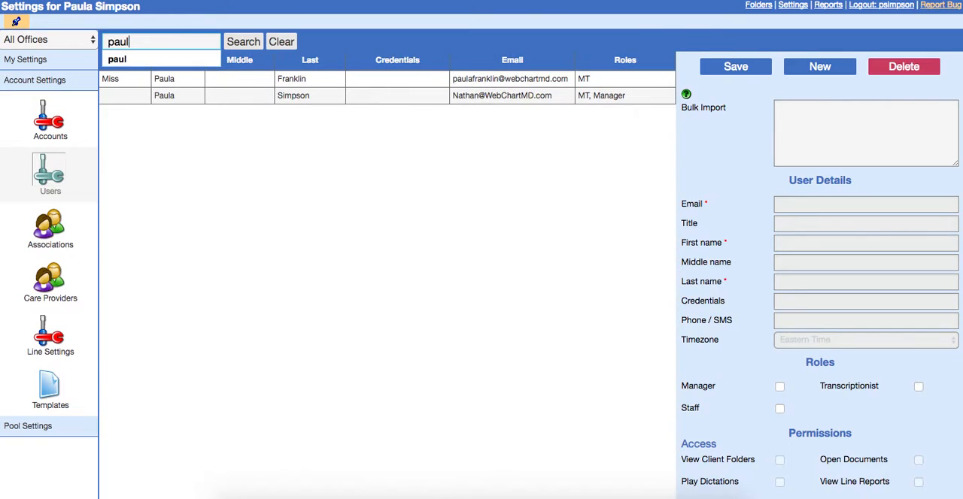
{"action": "left_click", "coordinate": [232, 97]}
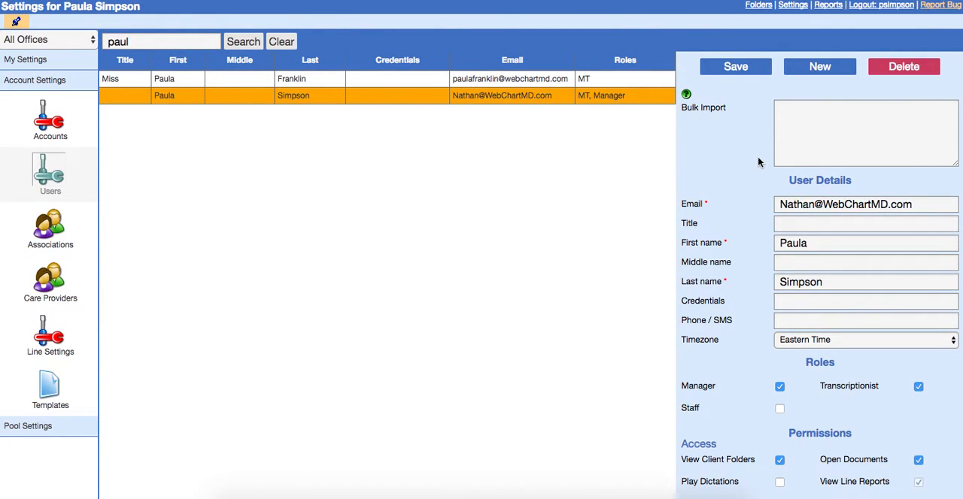
{"action": "scroll", "coordinate": [758, 162], "scroll_direction": "down", "scroll_amount": 5}
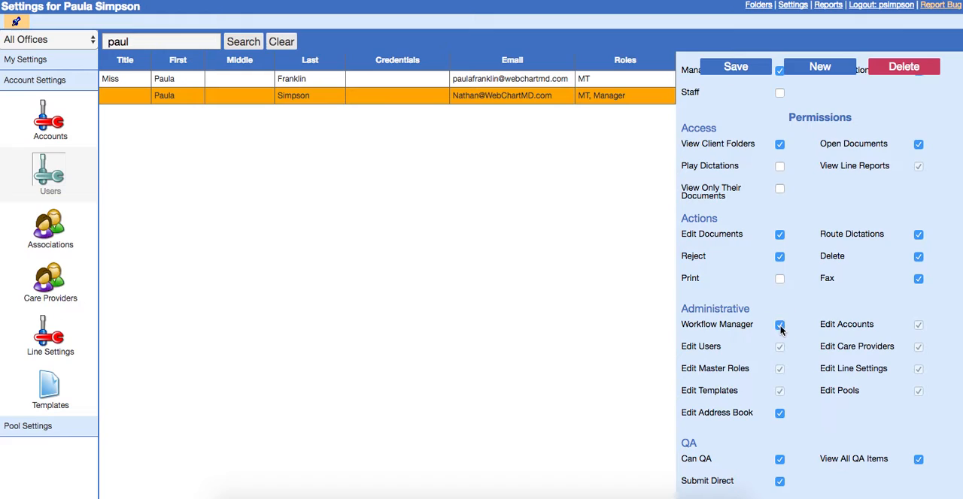
{"action": "left_click", "coordinate": [734, 67]}
Log out and log back in with the account's username and password
{"action": "left_click", "coordinate": [879, 6]}
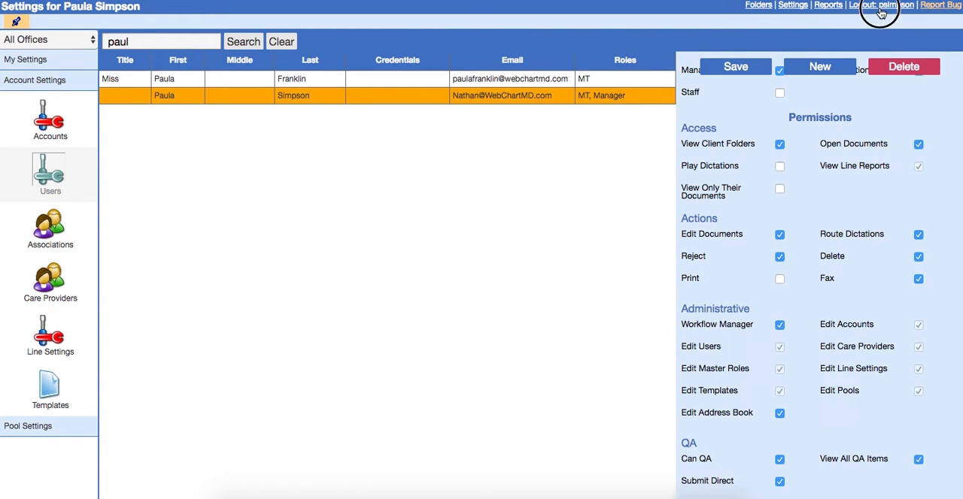
{"action": "type", "text": "p"}
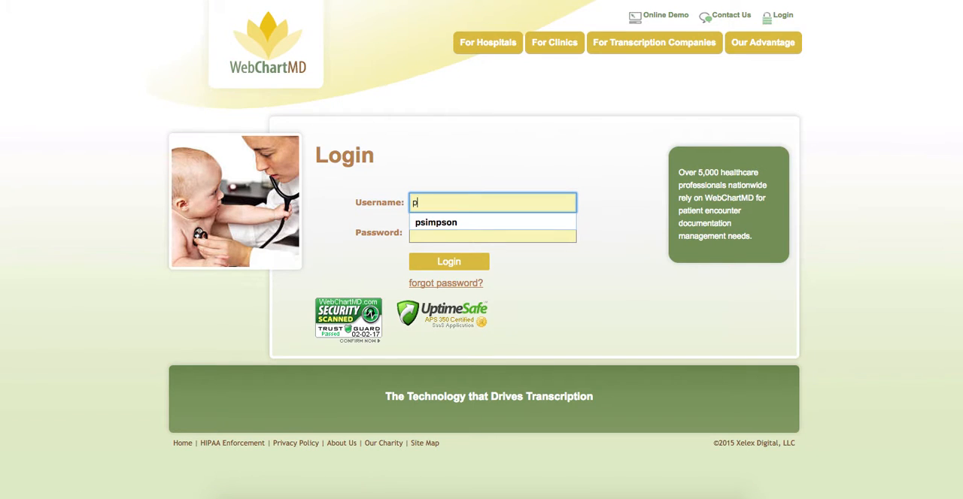
{"action": "key", "text": "Down"}
{"action": "key", "text": "Tab"}
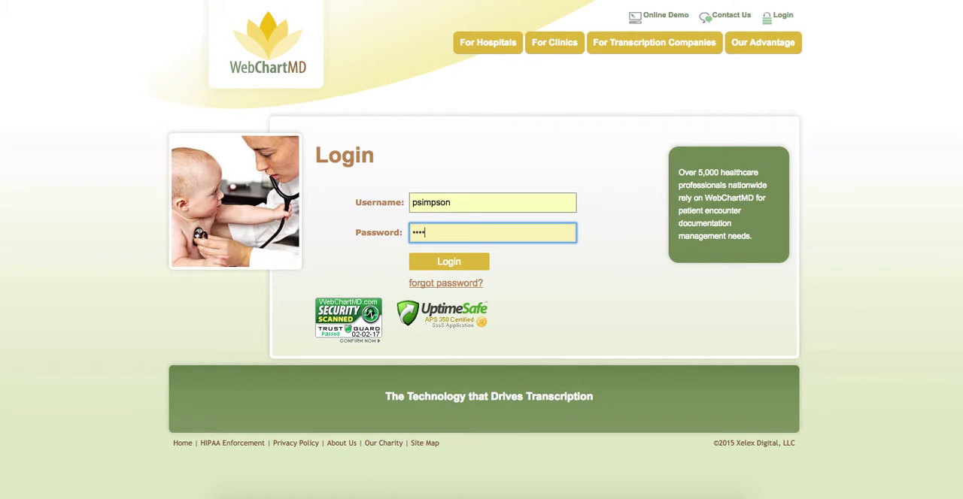
{"action": "key", "text": "Return"}
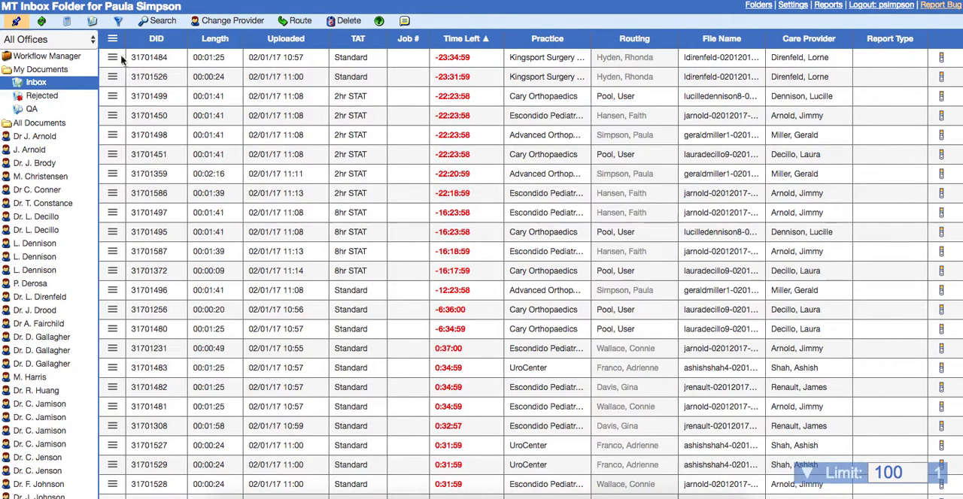
Open the Workflow Manager folder and filter the Status column by QA
{"action": "left_click", "coordinate": [58, 58]}
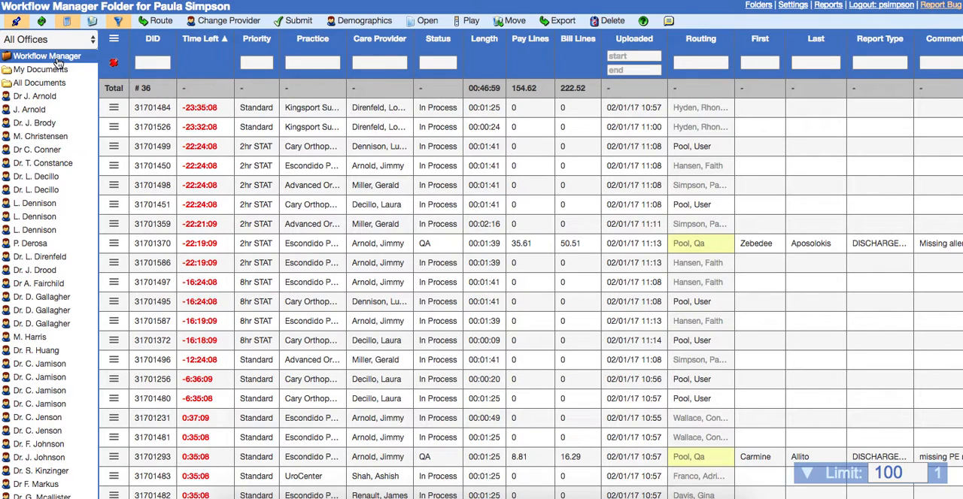
{"action": "left_click", "coordinate": [443, 63]}
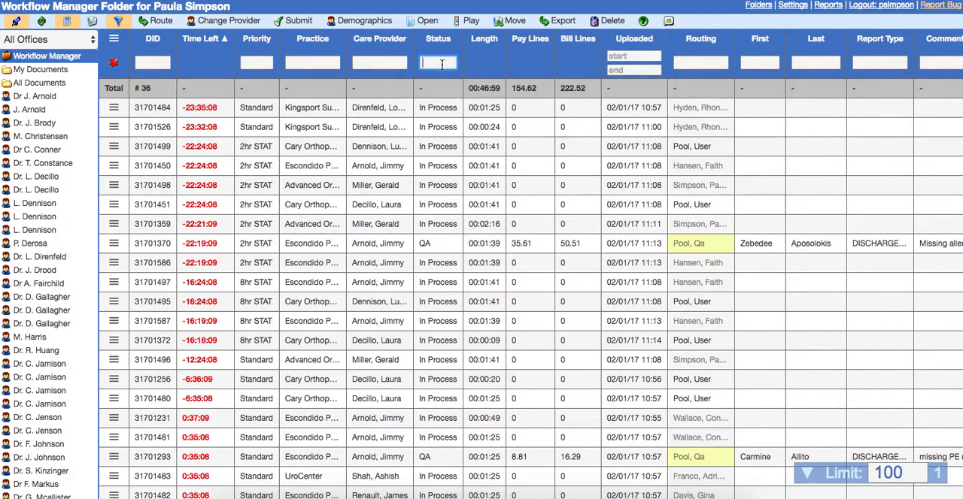
{"action": "type", "text": "QA"}
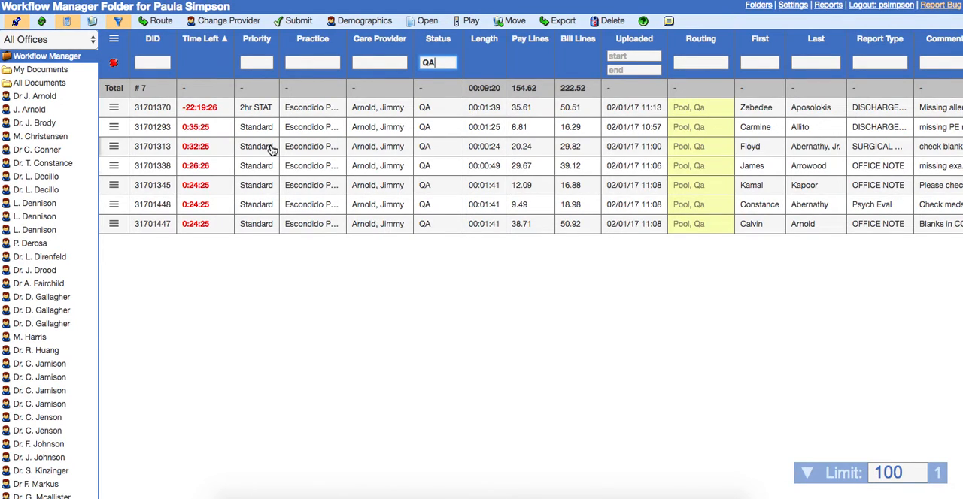
Clear the status filter and limit the job list to the Escondido Pediatrics office
{"action": "left_click", "coordinate": [116, 66]}
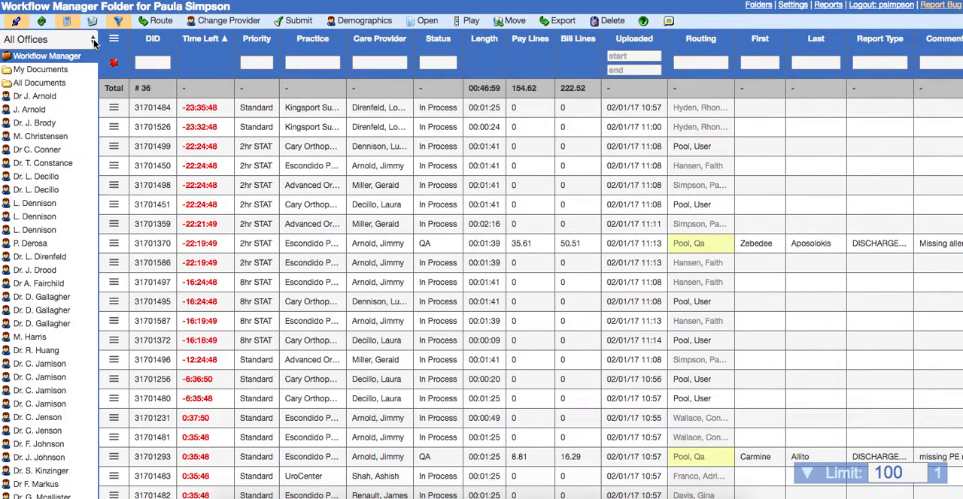
{"action": "left_click", "coordinate": [93, 41]}
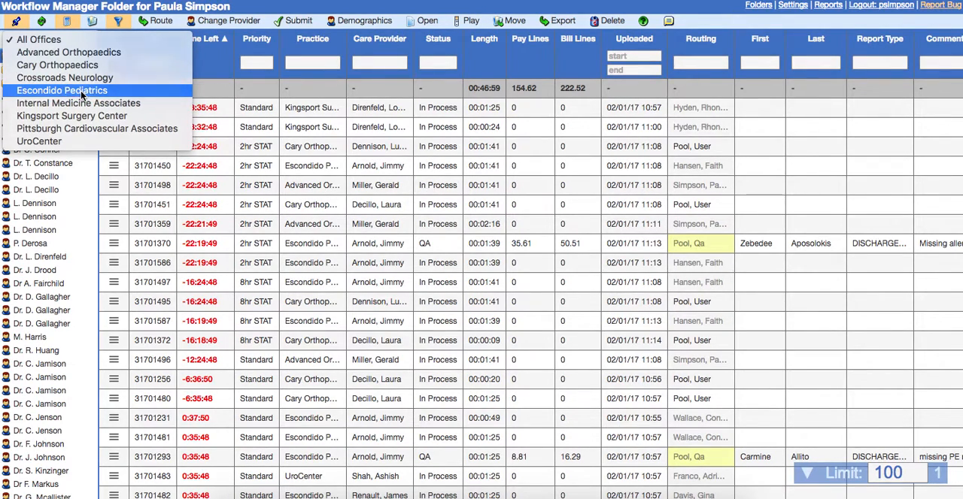
{"action": "left_click", "coordinate": [82, 92]}
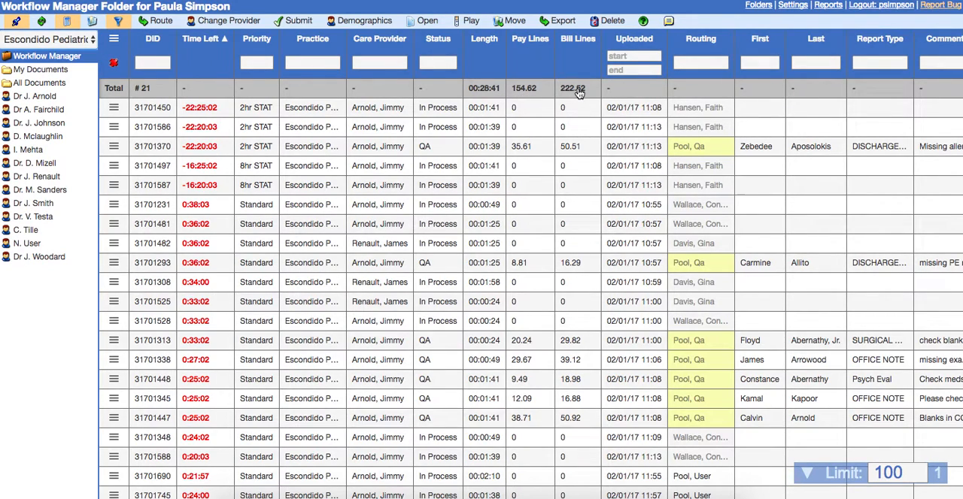
Look over the remaining job columns and search for jobs with the Status filter "Deli"
{"action": "scroll", "coordinate": [559, 122], "scroll_direction": "right", "scroll_amount": 3}
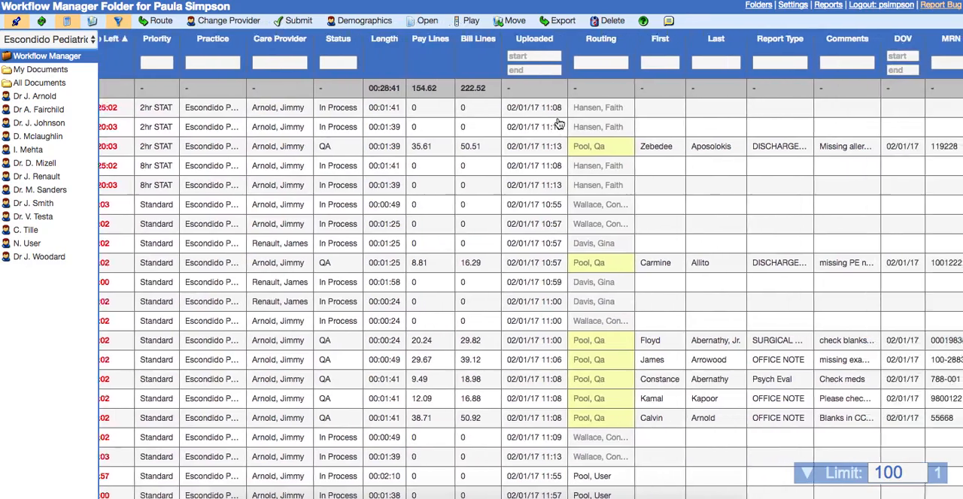
{"action": "scroll", "coordinate": [559, 122], "scroll_direction": "right", "scroll_amount": 5}
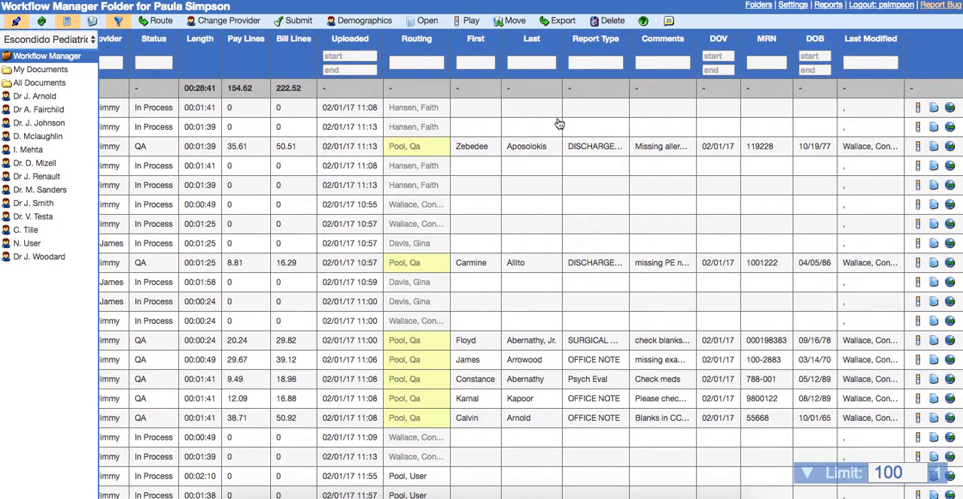
{"action": "scroll", "coordinate": [559, 122], "scroll_direction": "left", "scroll_amount": 8}
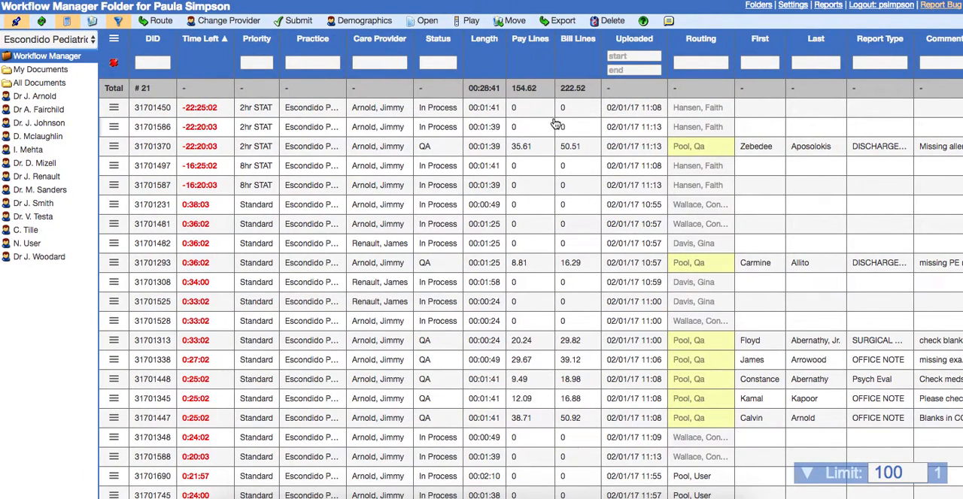
{"action": "left_click", "coordinate": [438, 62]}
{"action": "type", "text": "De"}
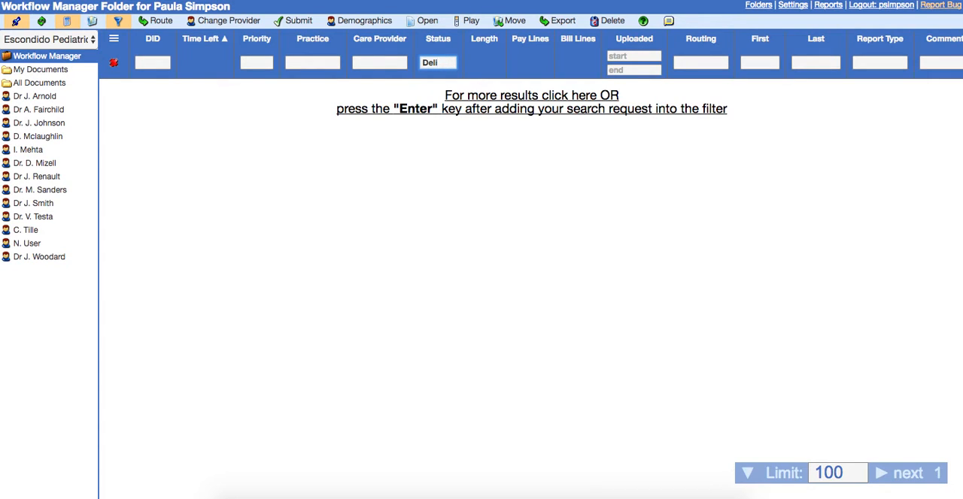
{"action": "type", "text": "li"}
{"action": "key", "text": "Return"}
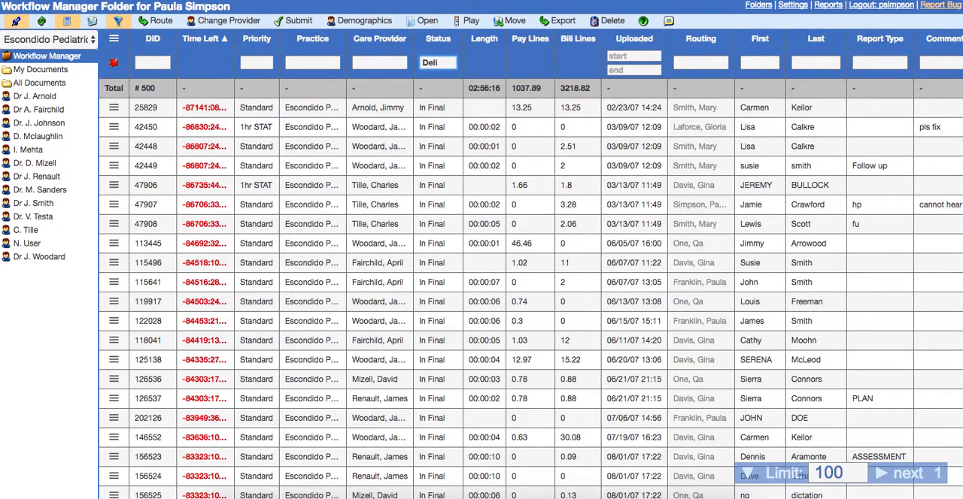
Set the start date of the Uploaded filter to 01/01/2017
{"action": "left_click", "coordinate": [623, 56]}
{"action": "left_click", "coordinate": [713, 88]}
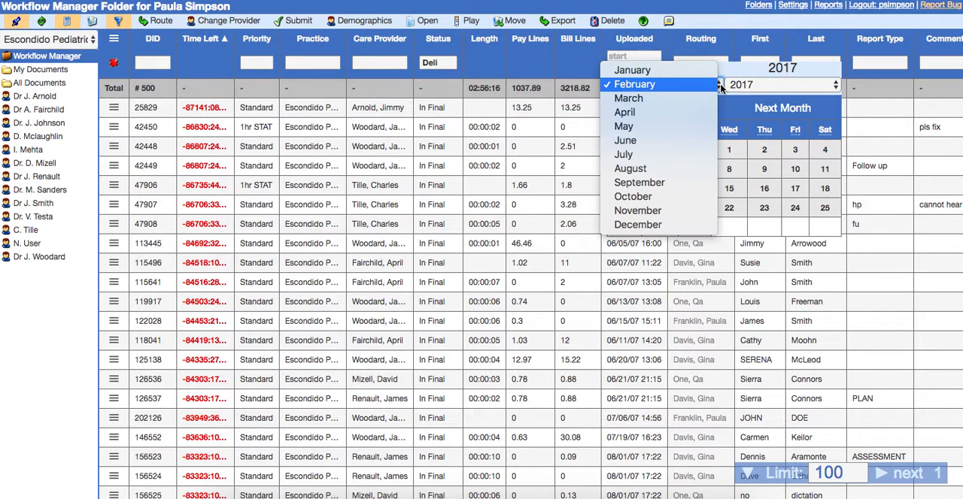
{"action": "left_click", "coordinate": [689, 76]}
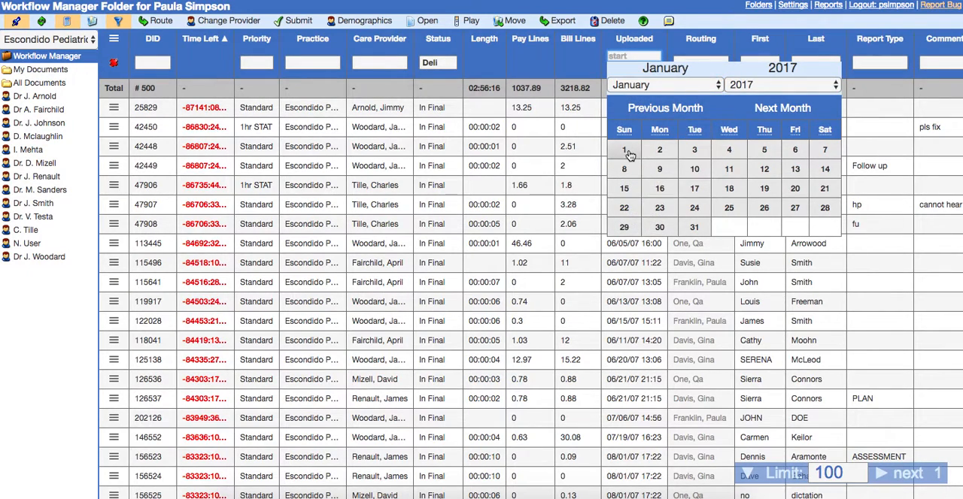
{"action": "left_click", "coordinate": [625, 150]}
Set the end date of the Uploaded filter to 02/28/2017
{"action": "left_click", "coordinate": [637, 70]}
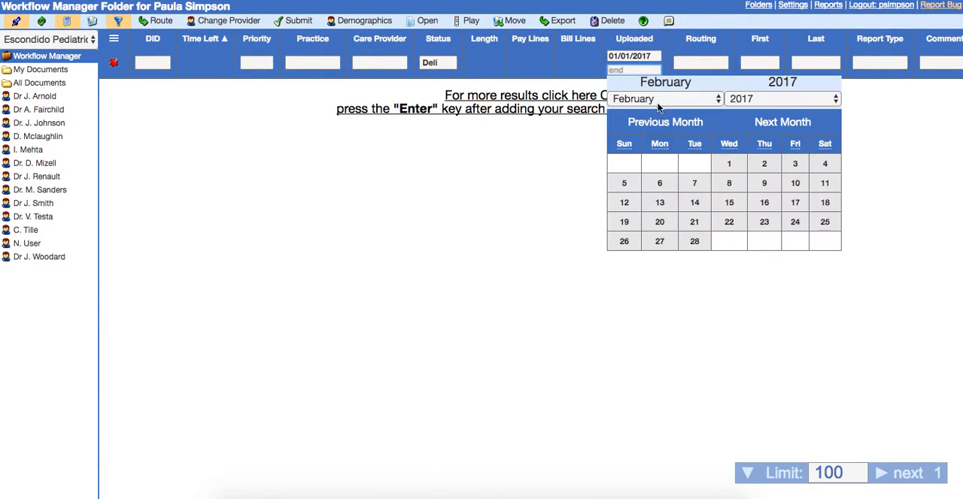
{"action": "left_click", "coordinate": [713, 100]}
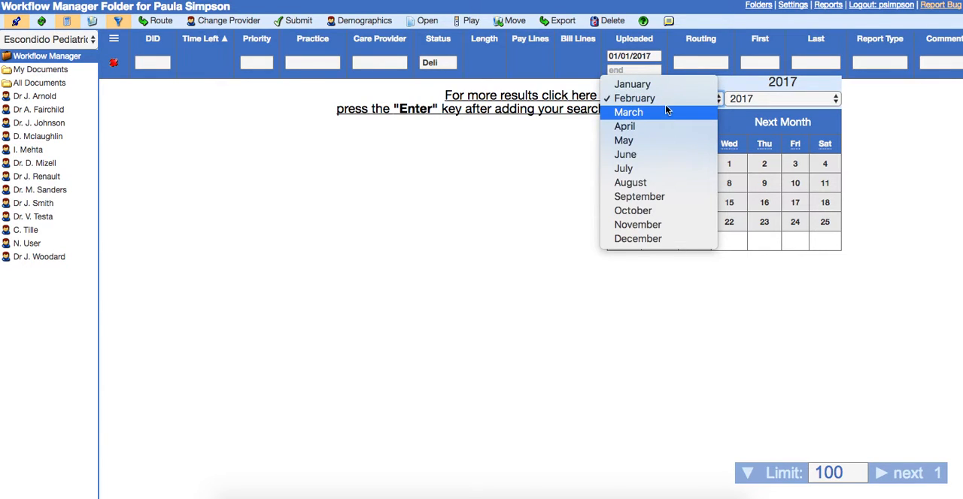
{"action": "left_click", "coordinate": [664, 105]}
{"action": "left_click", "coordinate": [693, 242]}
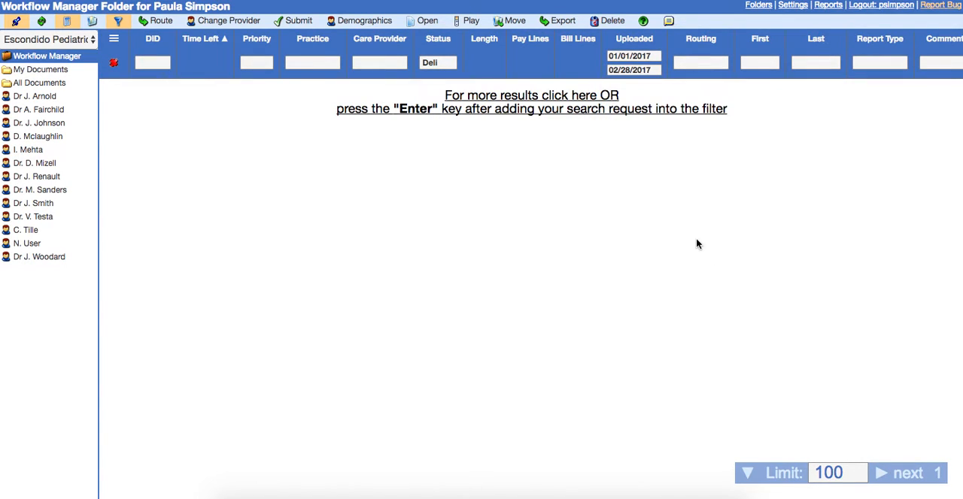
Set the Uploaded filter's end date to 02/02/2017 and run the filtered search
{"action": "left_click", "coordinate": [636, 71]}
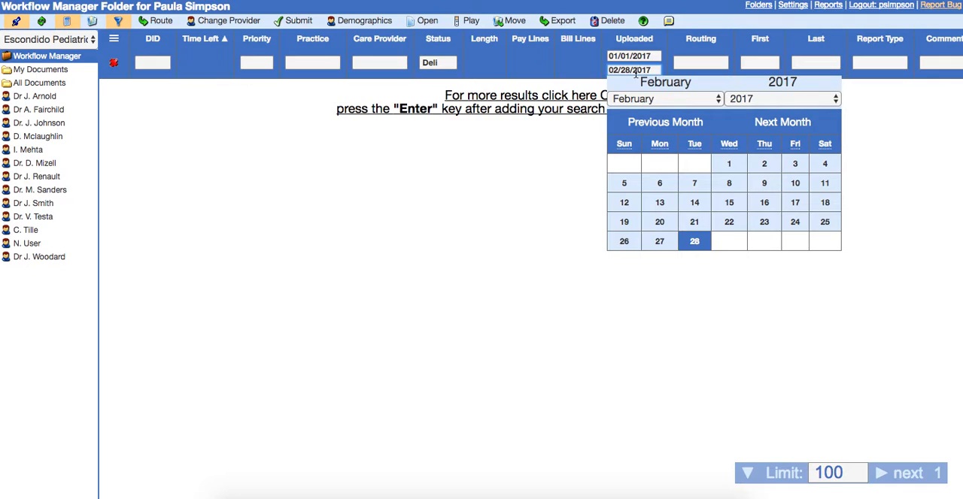
{"action": "left_click", "coordinate": [764, 162]}
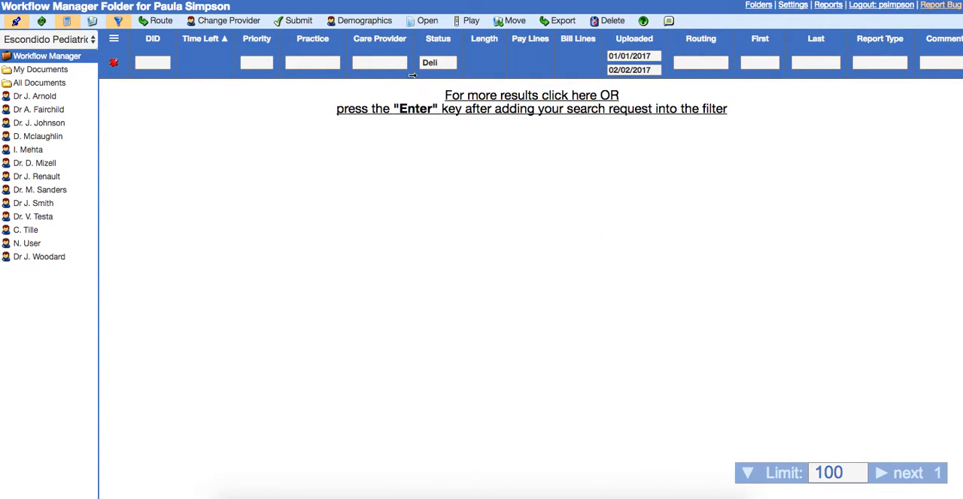
{"action": "left_click", "coordinate": [445, 64]}
{"action": "key", "text": "Return"}
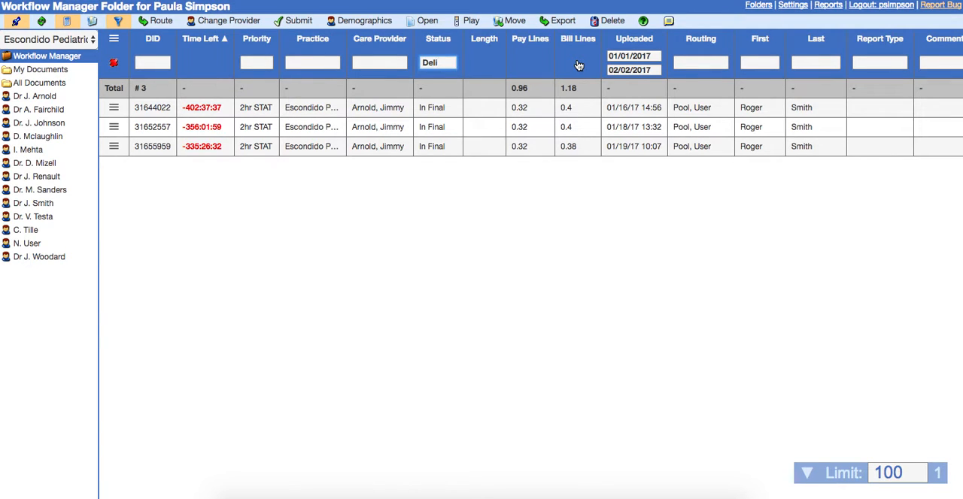
Review the remaining columns of the filtered jobs and clear all column filters
{"action": "scroll", "coordinate": [707, 154], "scroll_direction": "right", "scroll_amount": 3}
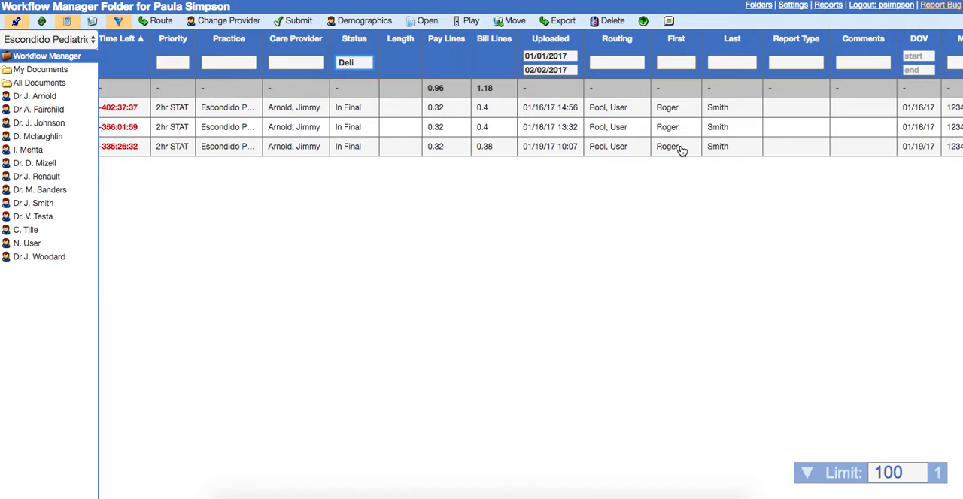
{"action": "scroll", "coordinate": [719, 183], "scroll_direction": "right", "scroll_amount": 3}
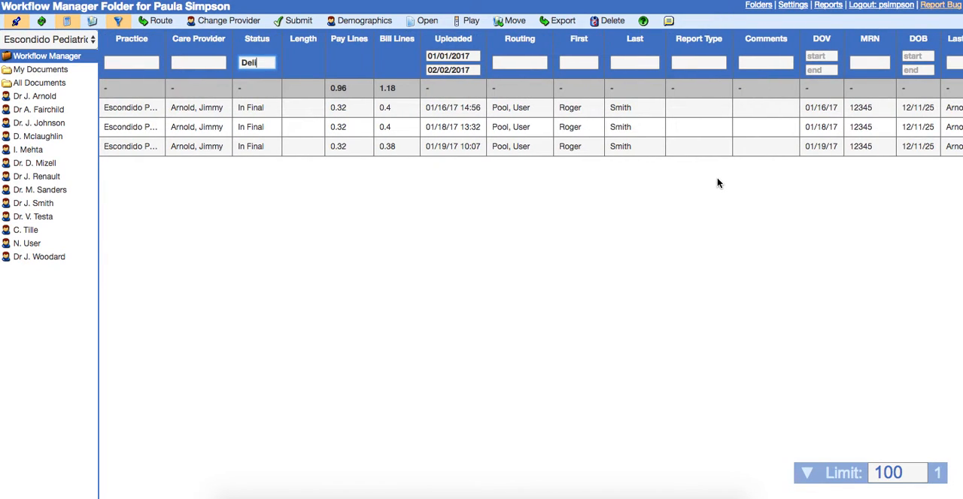
{"action": "scroll", "coordinate": [717, 182], "scroll_direction": "left", "scroll_amount": 6}
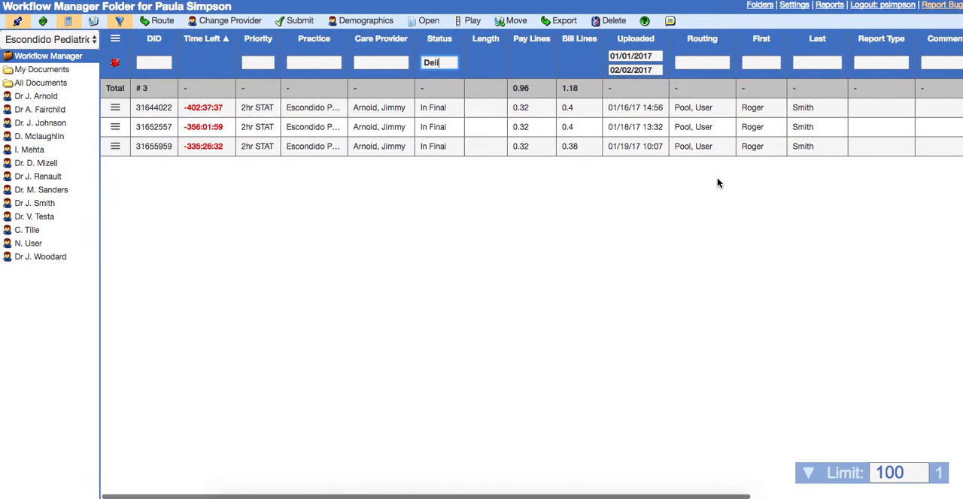
{"action": "left_click", "coordinate": [115, 66]}
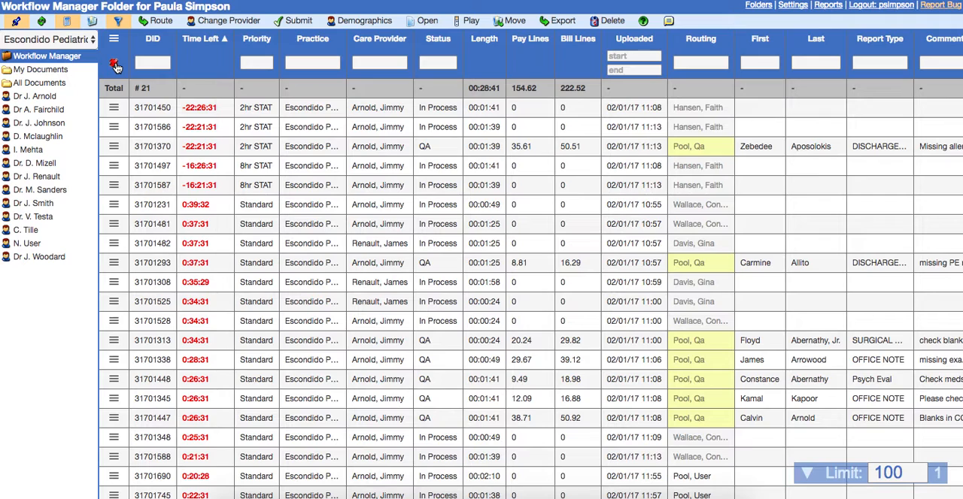
Route the 2hr STAT job with QA status to the second transcriber listed, applying the routing change
{"action": "left_click", "coordinate": [423, 146]}
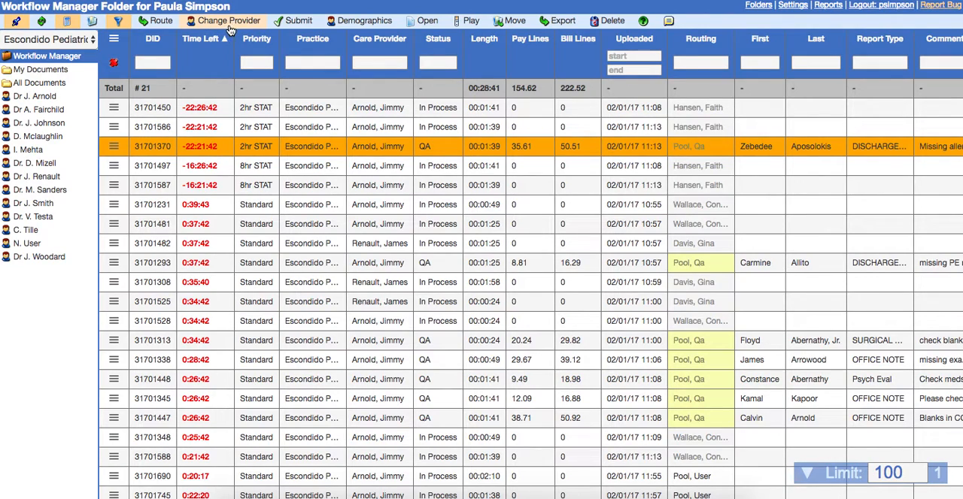
{"action": "left_click", "coordinate": [161, 22]}
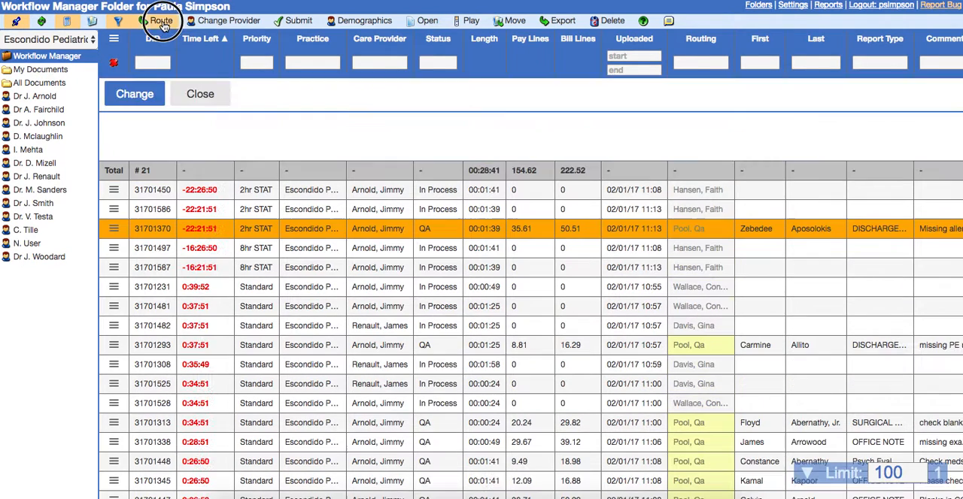
{"action": "left_click", "coordinate": [295, 61]}
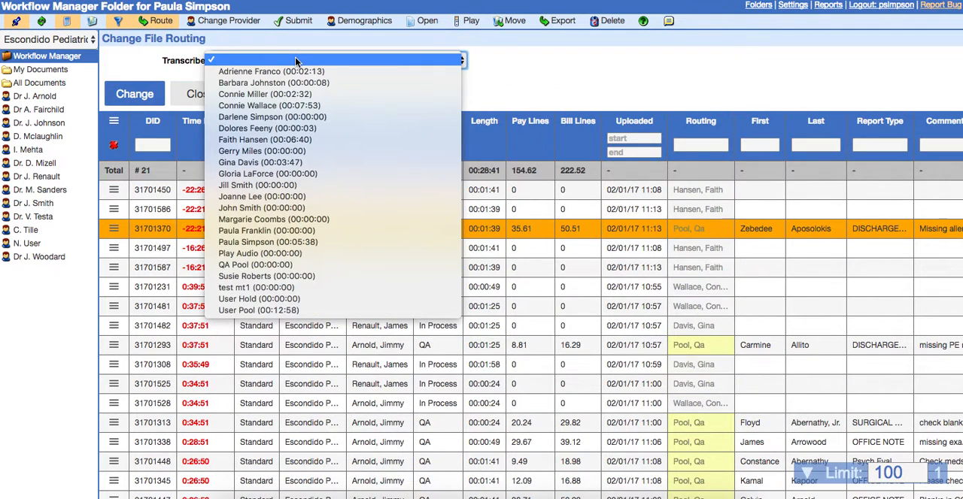
{"action": "left_click", "coordinate": [291, 83]}
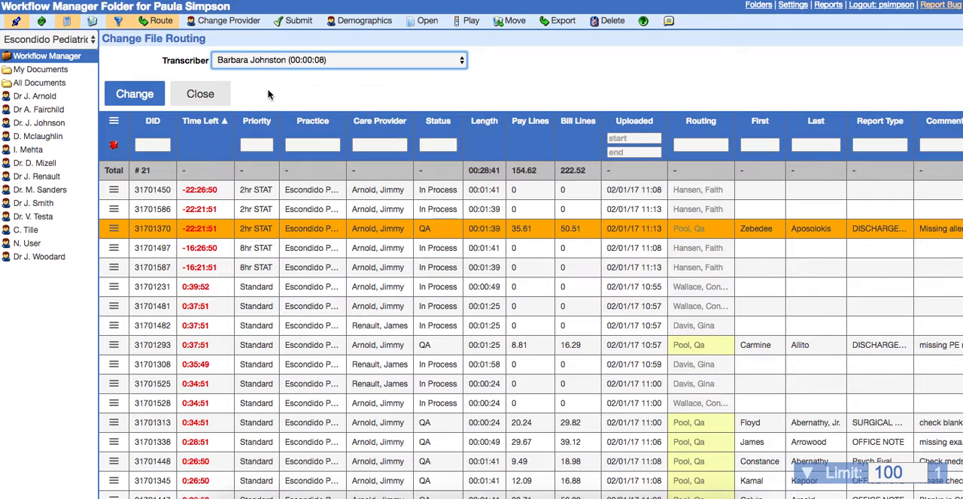
{"action": "left_click", "coordinate": [155, 94]}
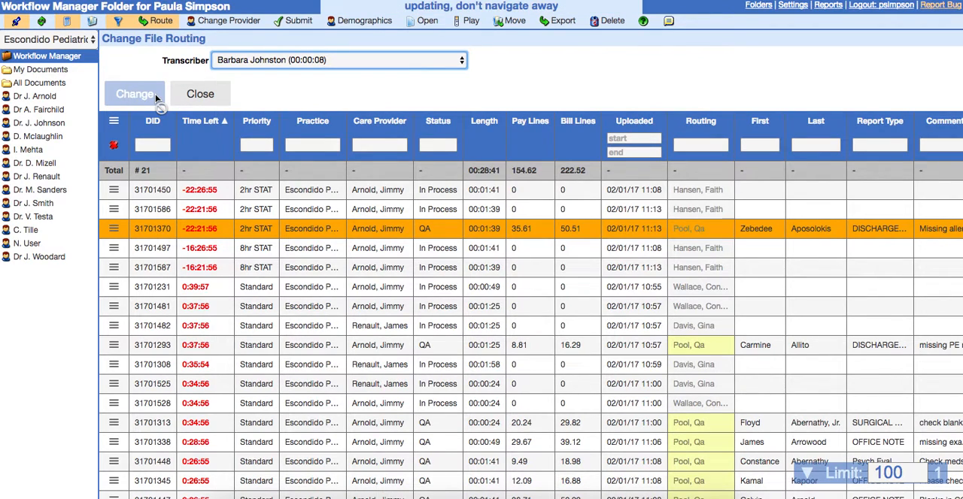
{"action": "left_click", "coordinate": [171, 29]}
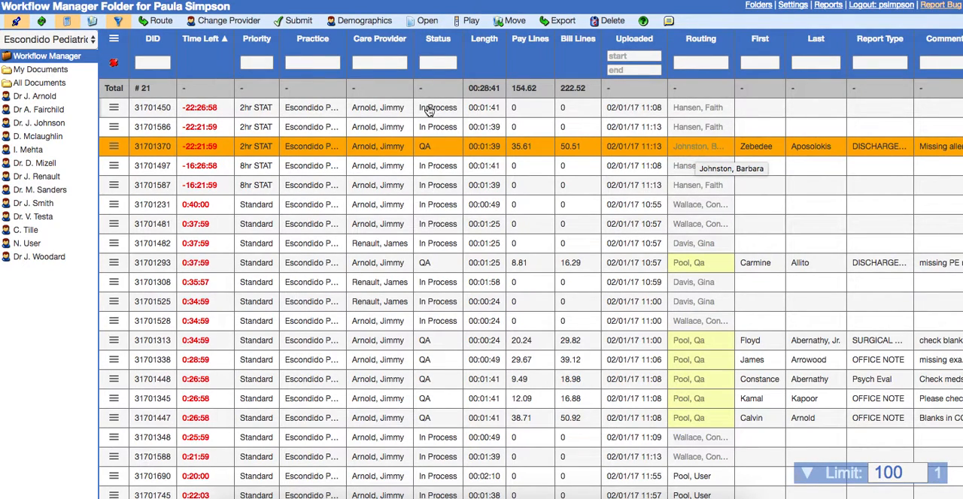
Browse the care providers available for reassigning the selected job, and leave the provider change without choosing one
{"action": "left_click", "coordinate": [238, 23]}
{"action": "left_click", "coordinate": [244, 62]}
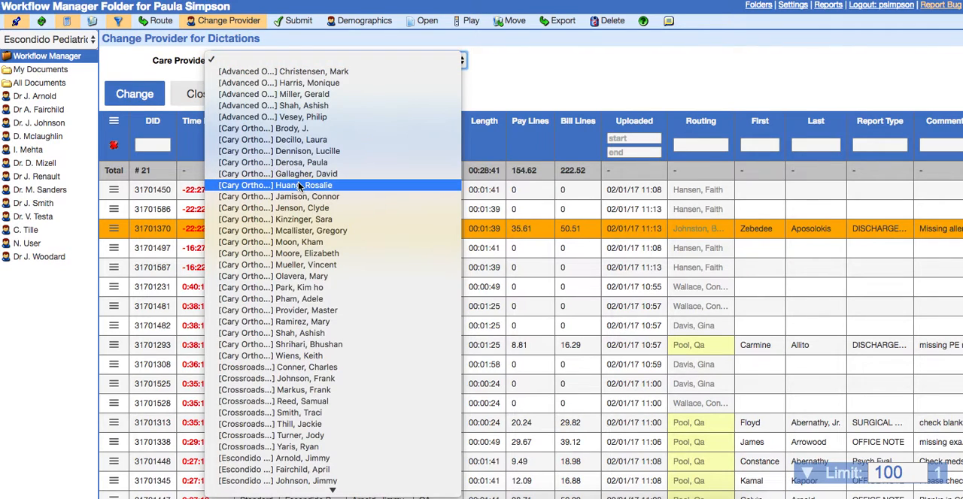
{"action": "scroll", "coordinate": [299, 187], "scroll_direction": "down", "scroll_amount": 5}
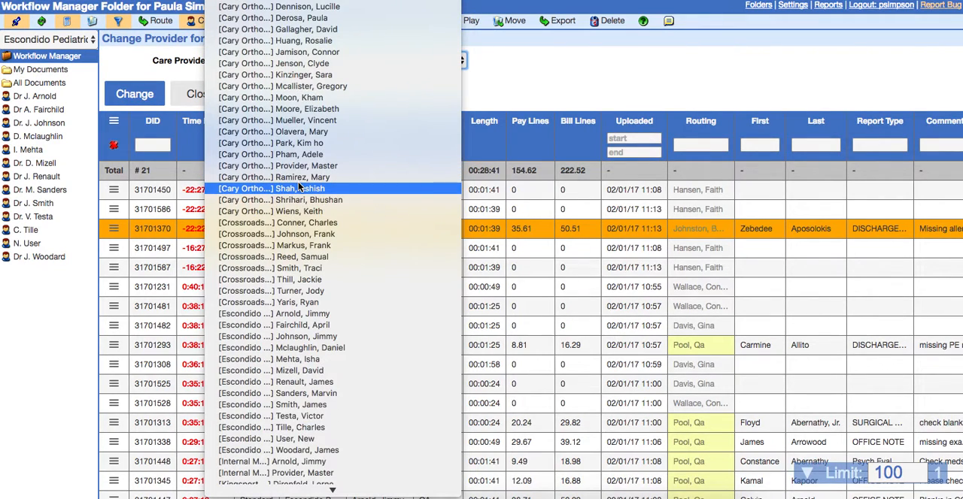
{"action": "scroll", "coordinate": [299, 187], "scroll_direction": "down", "scroll_amount": 3}
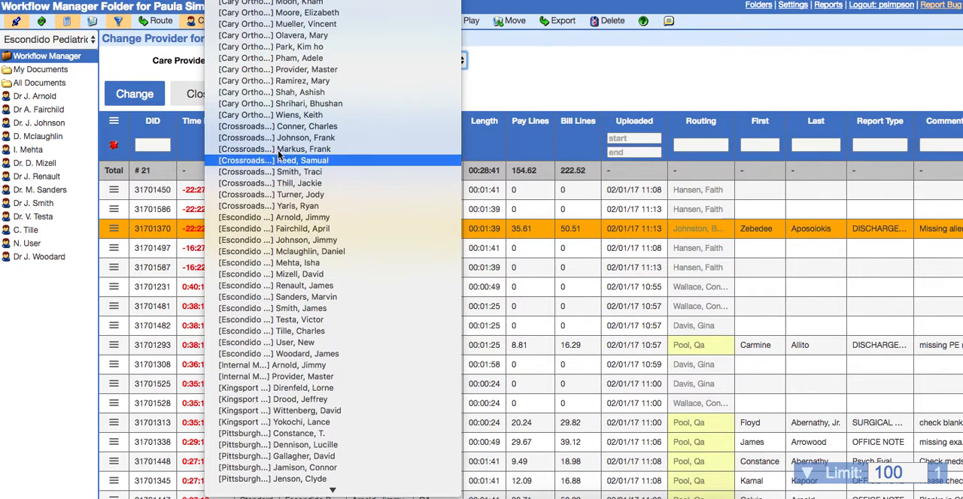
{"action": "scroll", "coordinate": [280, 150], "scroll_direction": "up", "scroll_amount": 4}
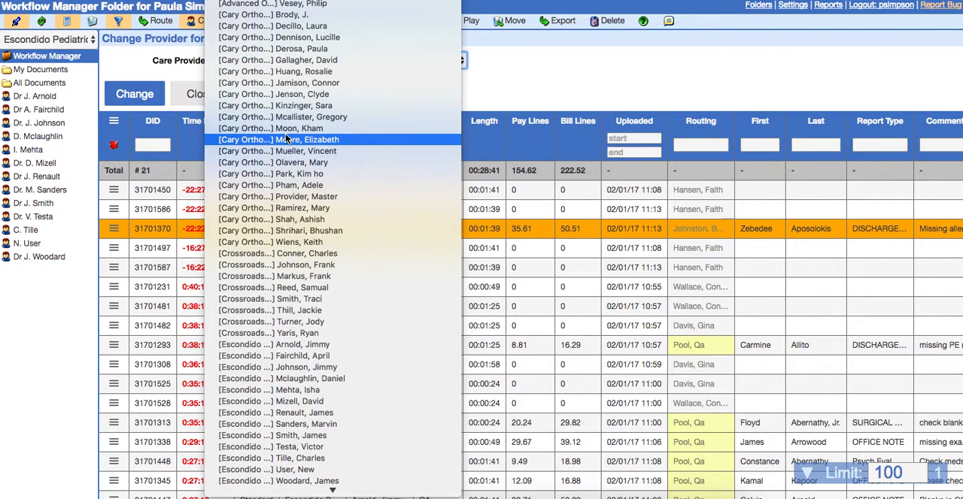
{"action": "left_click", "coordinate": [199, 40]}
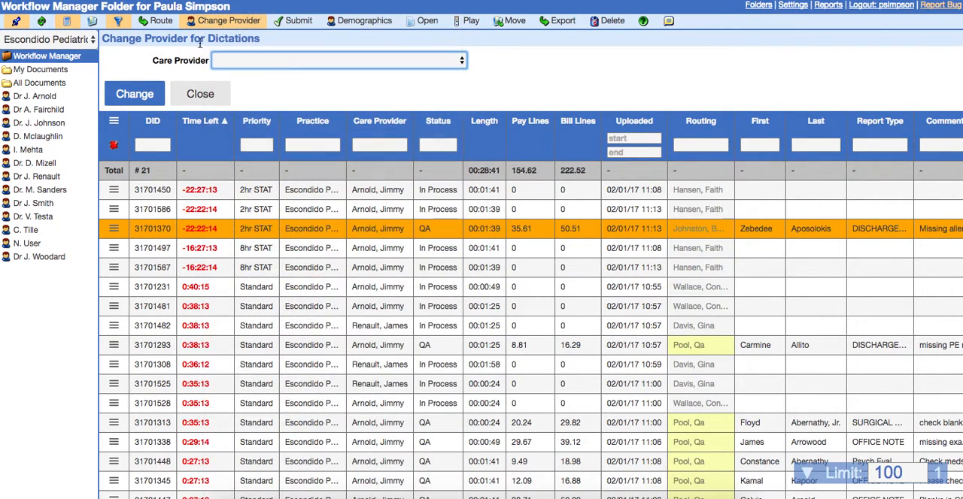
{"action": "left_click", "coordinate": [233, 25]}
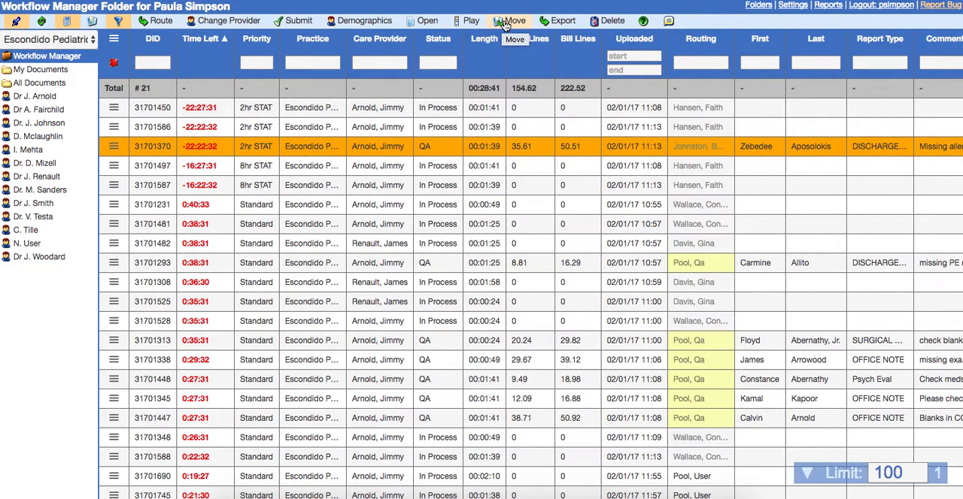
Move the selected 2hr STAT job to the Inbox
{"action": "left_click", "coordinate": [506, 23]}
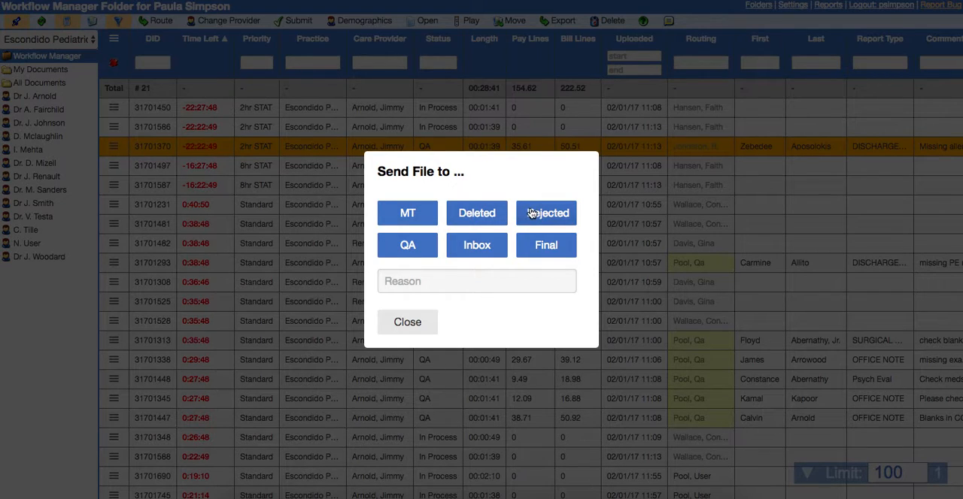
{"action": "left_click", "coordinate": [494, 248]}
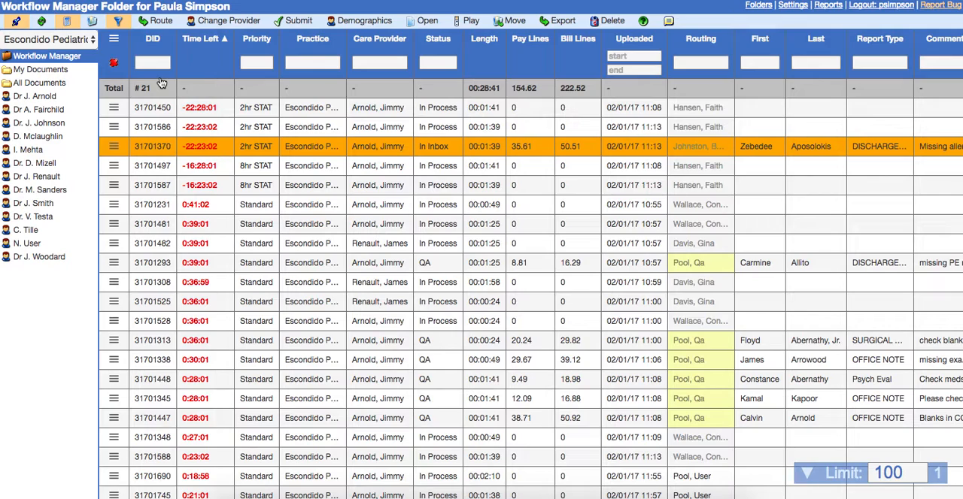
Add the Finished and Dictated columns to the job list and check them in the table
{"action": "left_click", "coordinate": [115, 42]}
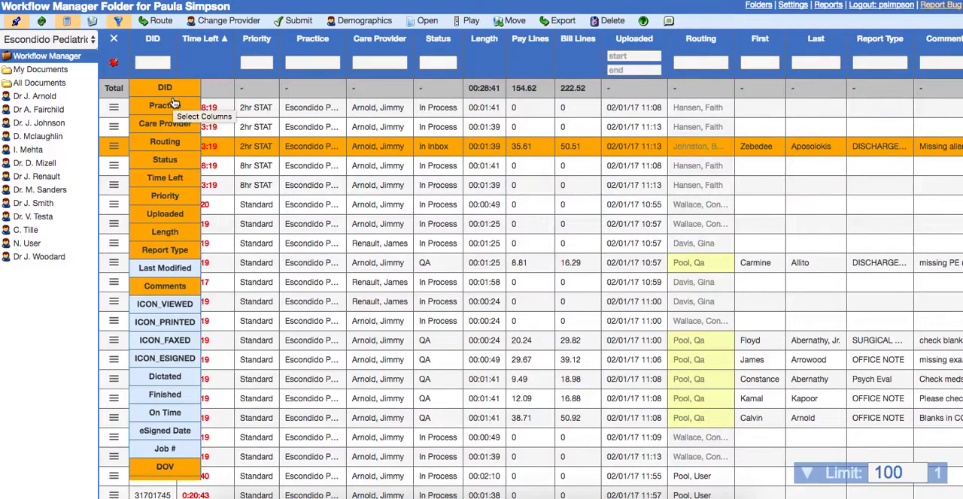
{"action": "scroll", "coordinate": [173, 113], "scroll_direction": "down", "scroll_amount": 3}
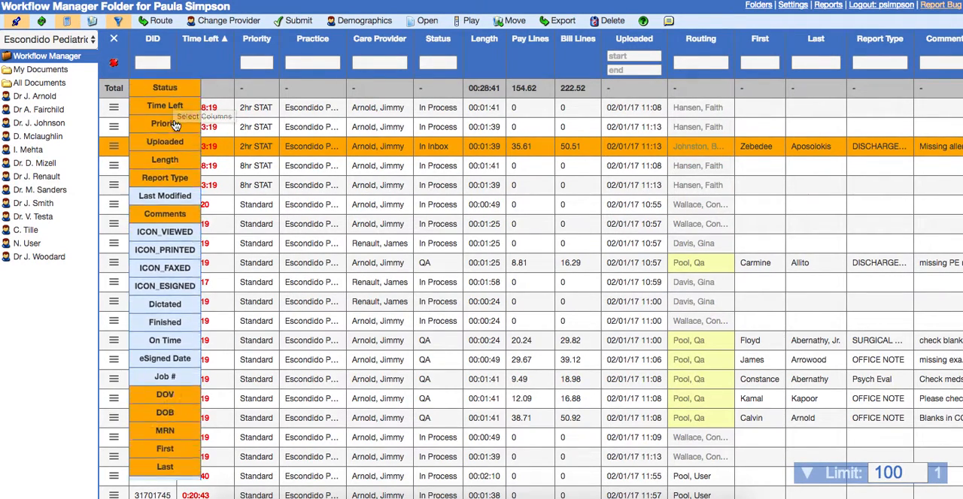
{"action": "scroll", "coordinate": [174, 125], "scroll_direction": "down", "scroll_amount": 3}
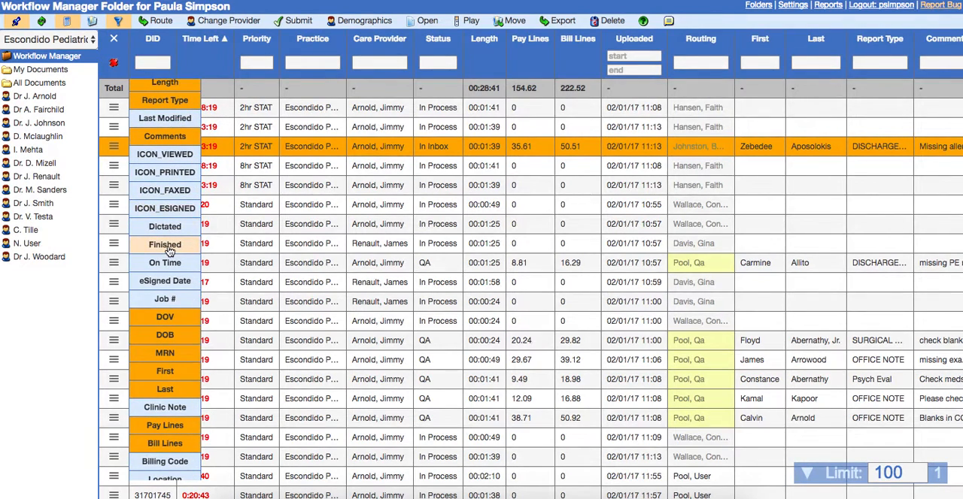
{"action": "scroll", "coordinate": [170, 254], "scroll_direction": "down", "scroll_amount": 1}
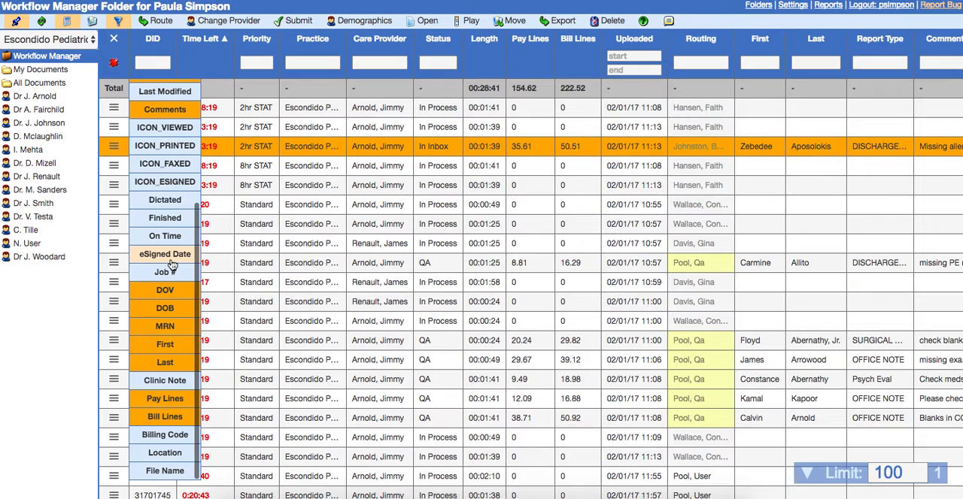
{"action": "left_click", "coordinate": [164, 225]}
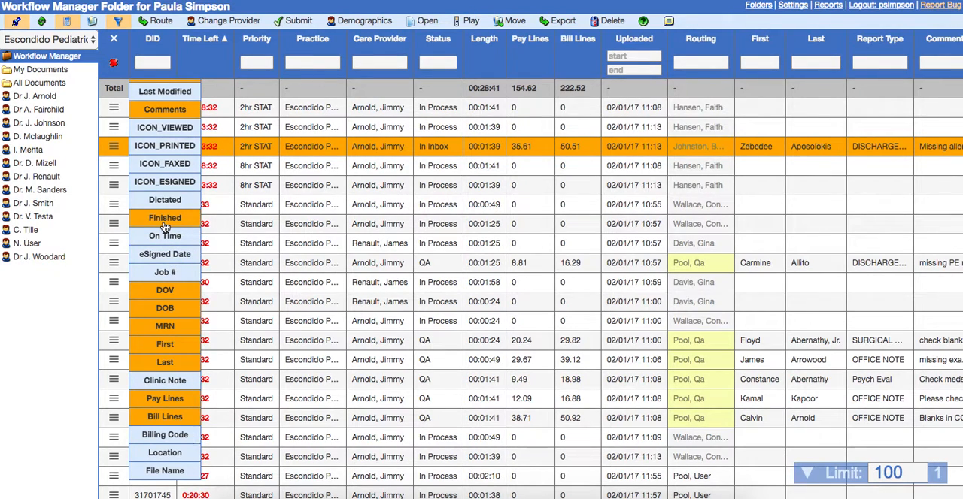
{"action": "left_click", "coordinate": [166, 201]}
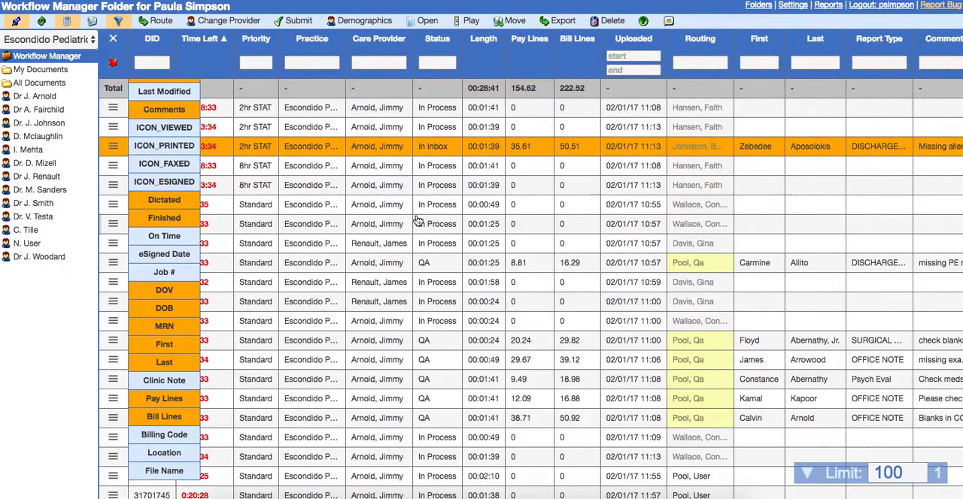
{"action": "scroll", "coordinate": [418, 221], "scroll_direction": "right", "scroll_amount": 10}
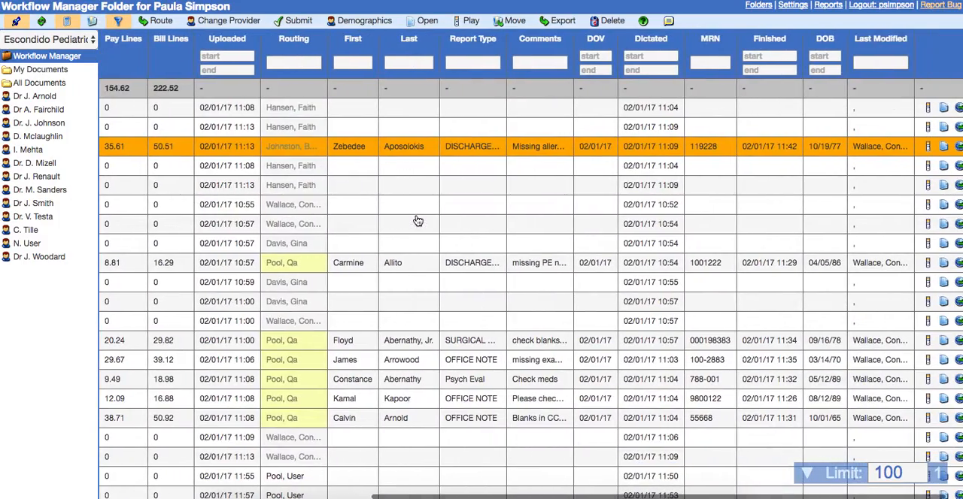
{"action": "scroll", "coordinate": [418, 221], "scroll_direction": "left", "scroll_amount": 2}
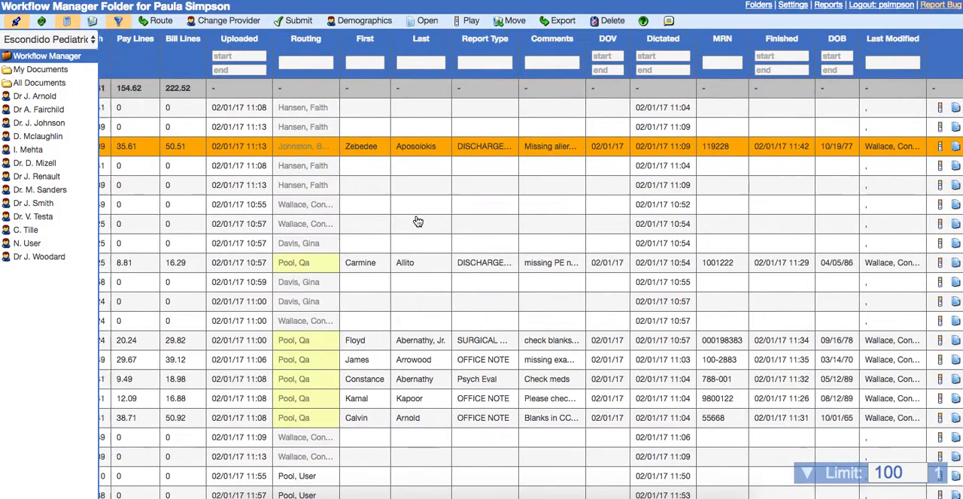
{"action": "scroll", "coordinate": [418, 221], "scroll_direction": "left", "scroll_amount": 10}
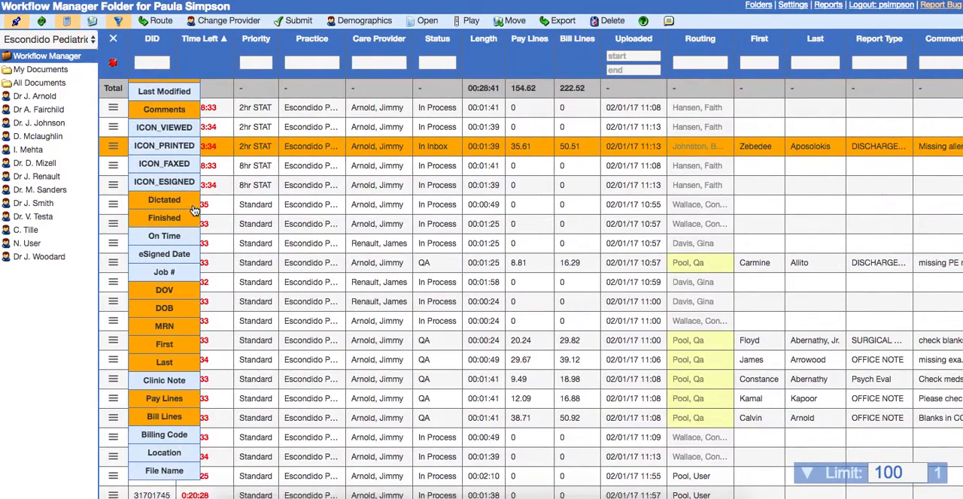
Remove the Dictated and Finished columns from the job list and close the column selection
{"action": "left_click", "coordinate": [193, 205]}
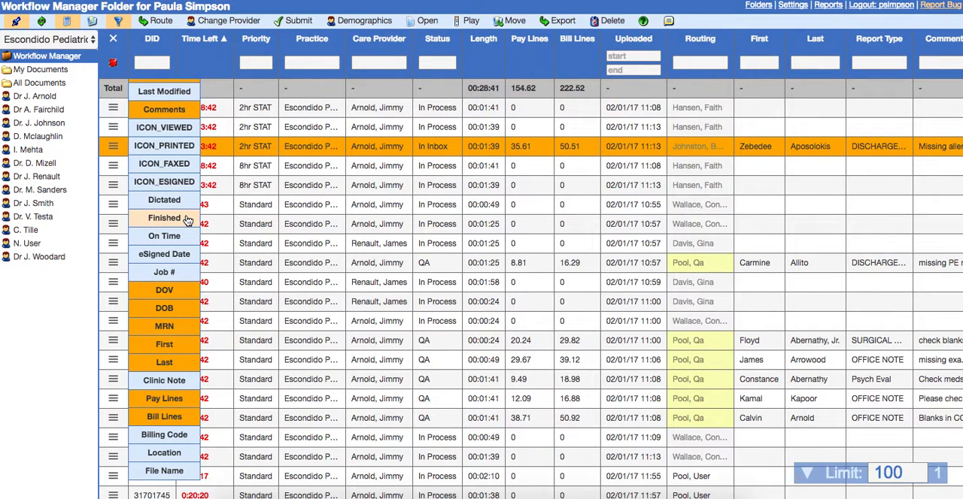
{"action": "left_click", "coordinate": [115, 42]}
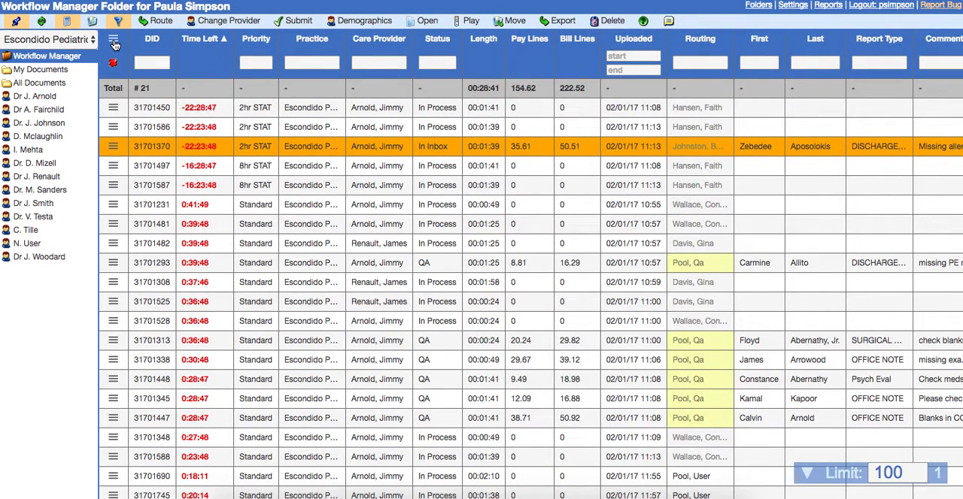
{"action": "left_click", "coordinate": [114, 41]}
{"action": "left_click", "coordinate": [113, 40]}
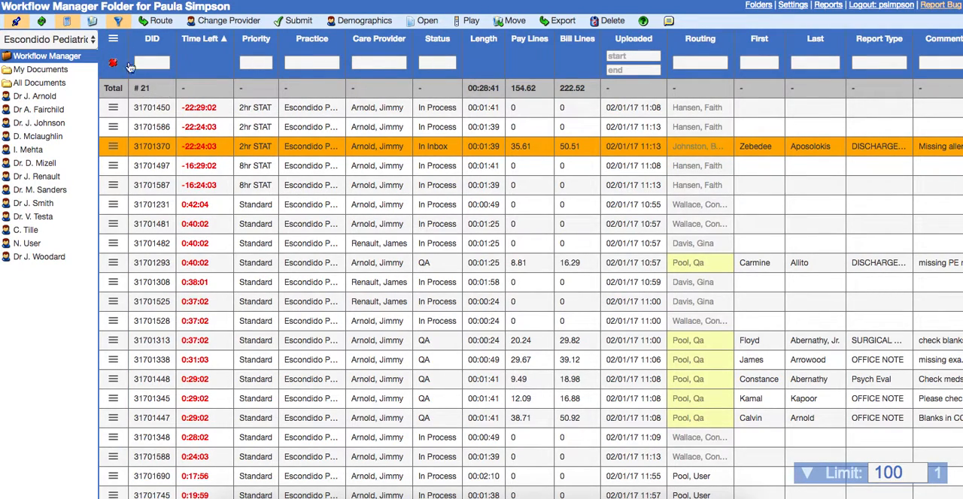
Switch the totals row and the column filter row off and back on
{"action": "left_click", "coordinate": [76, 28]}
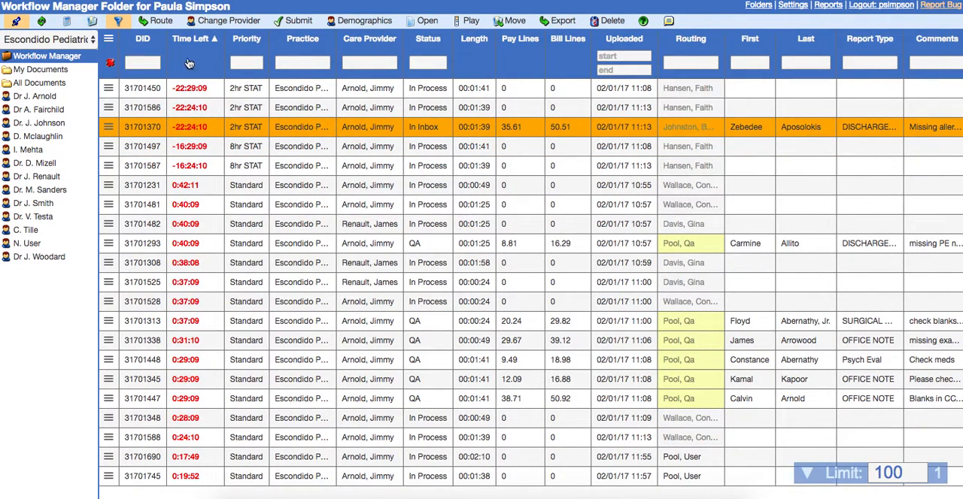
{"action": "left_click", "coordinate": [119, 25]}
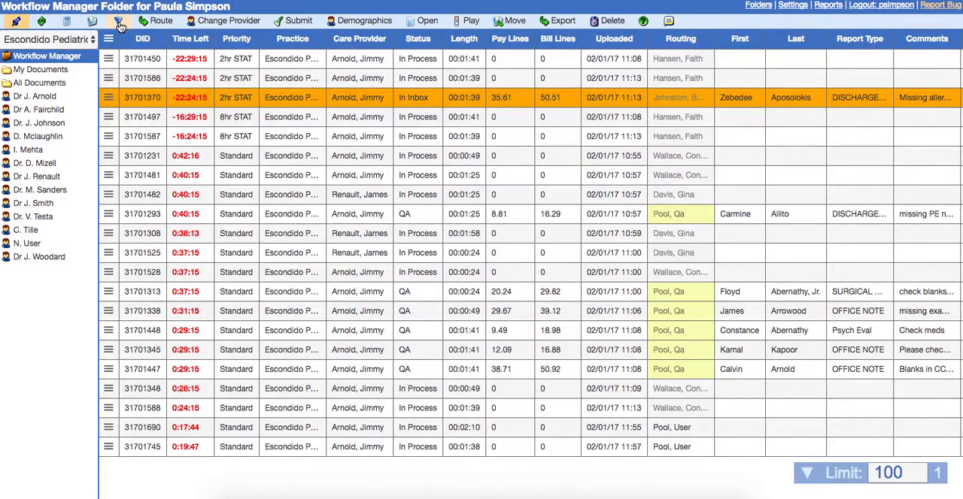
{"action": "left_click", "coordinate": [119, 25]}
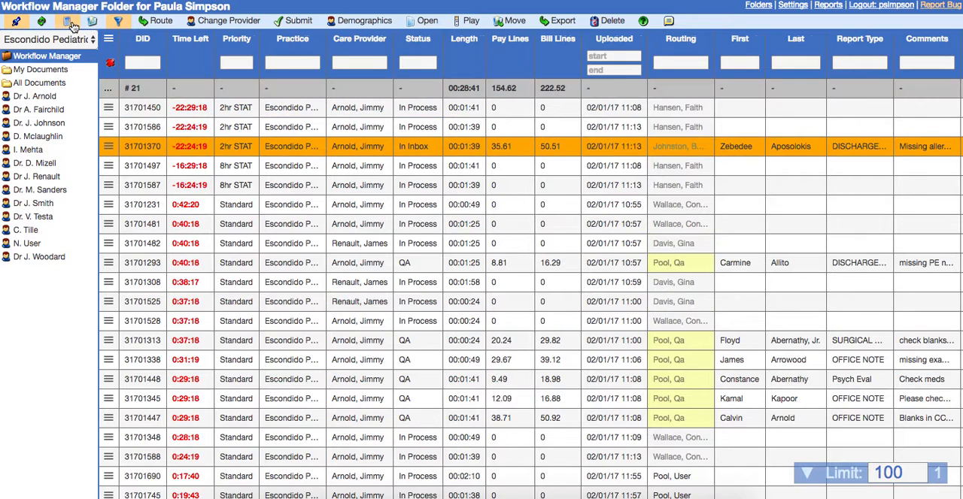
Switch the job list to All Offices and clear the column filters
{"action": "left_click", "coordinate": [92, 40]}
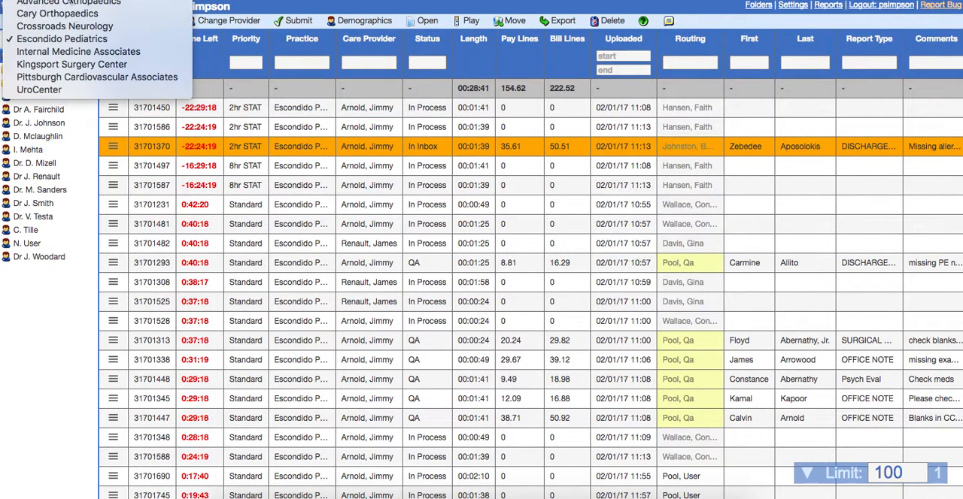
{"action": "left_click", "coordinate": [70, 0]}
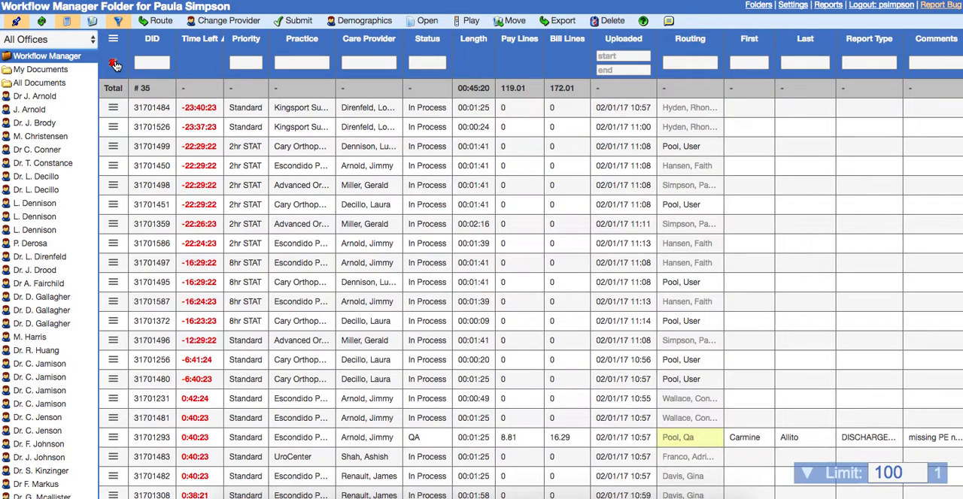
{"action": "left_click", "coordinate": [114, 65]}
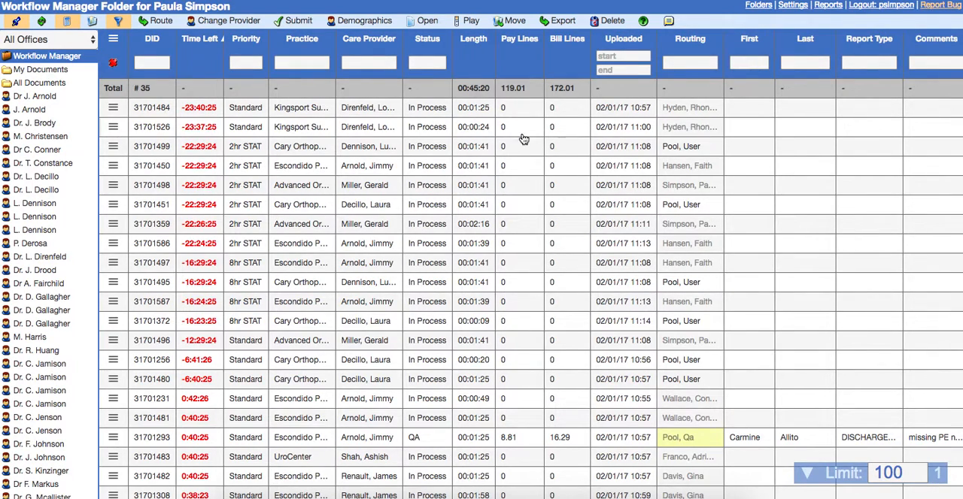
Look through the jobs of all offices and export the job list as a CSV report
{"action": "scroll", "coordinate": [528, 152], "scroll_direction": "down", "scroll_amount": 3}
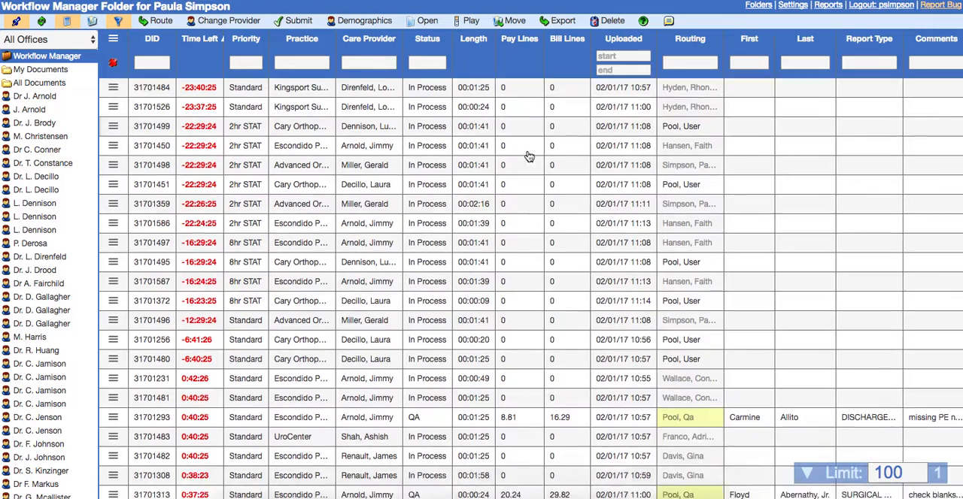
{"action": "scroll", "coordinate": [529, 154], "scroll_direction": "up", "scroll_amount": 3}
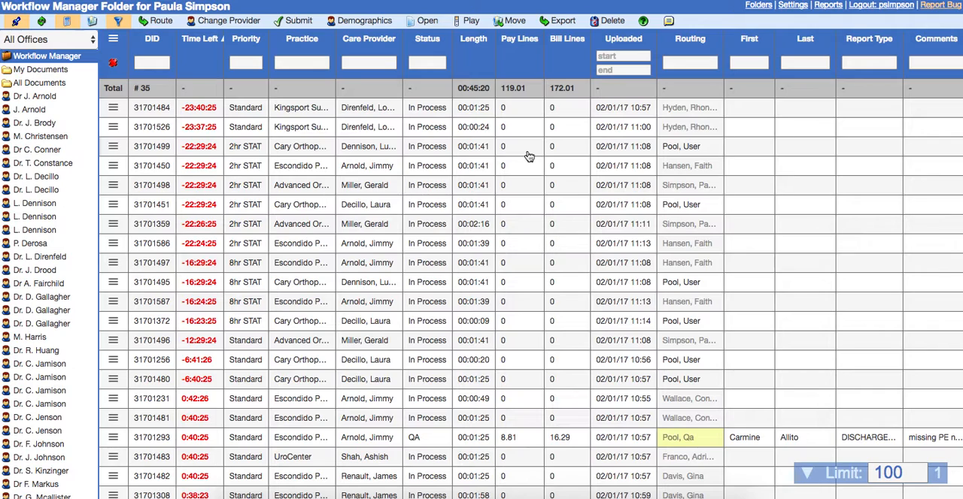
{"action": "left_click", "coordinate": [564, 23]}
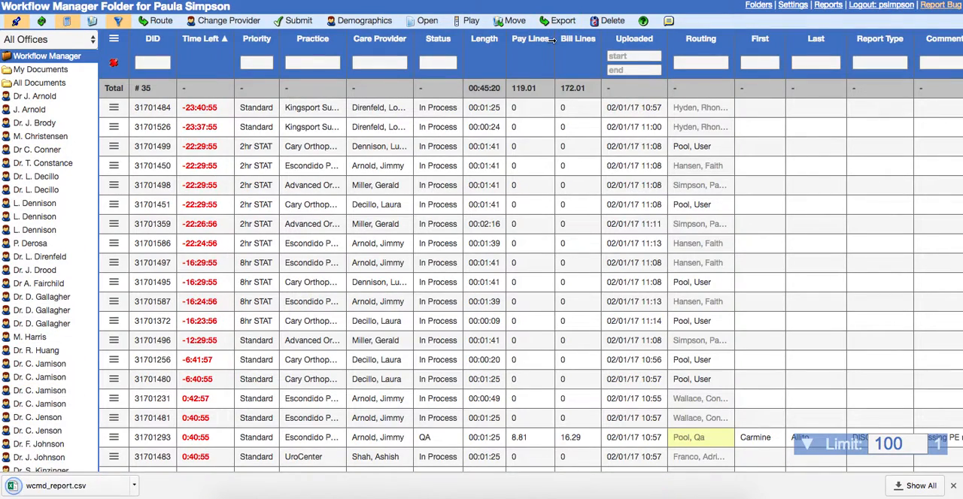
Open the exported wcmd_report.csv file
{"action": "scroll", "coordinate": [382, 234], "scroll_direction": "down", "scroll_amount": 5}
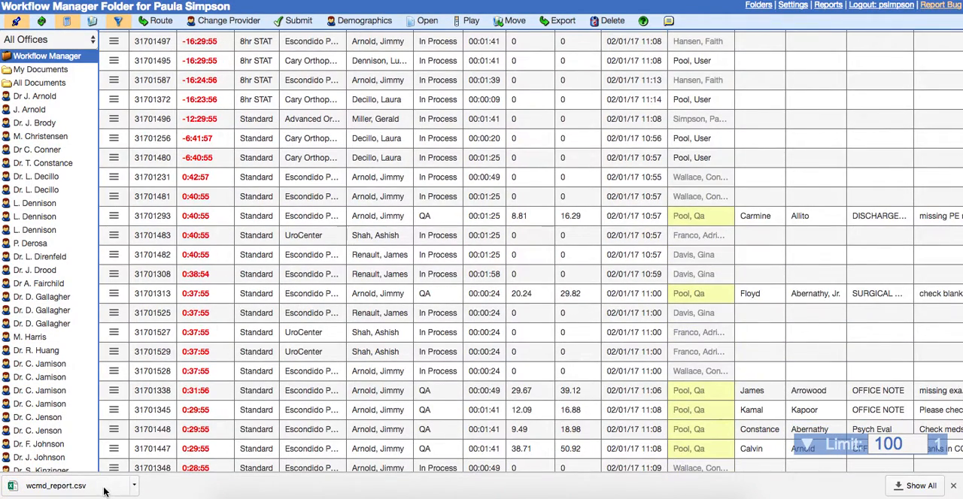
{"action": "left_click", "coordinate": [104, 491]}
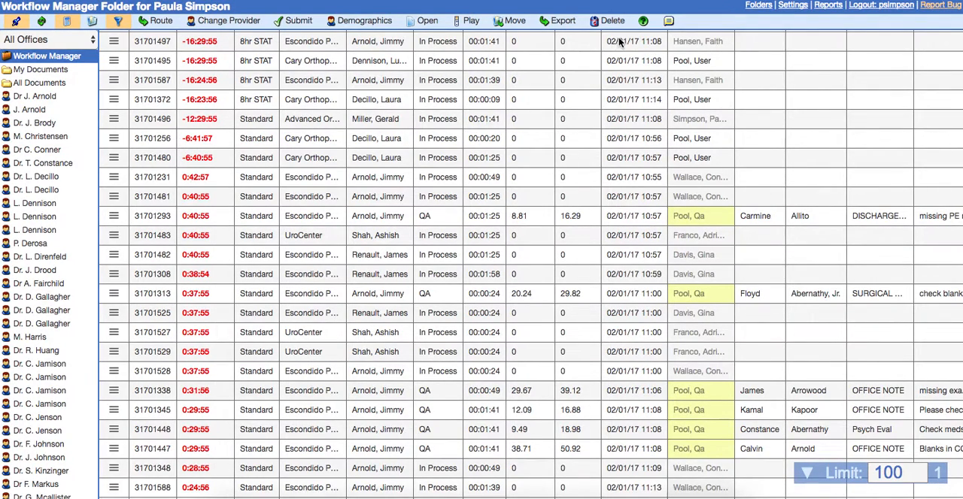
Delete the Kingsport practice job uploaded 02/01/17 11:00, giving "Hang-up" as the delete reason
{"action": "scroll", "coordinate": [594, 75], "scroll_direction": "up", "scroll_amount": 5}
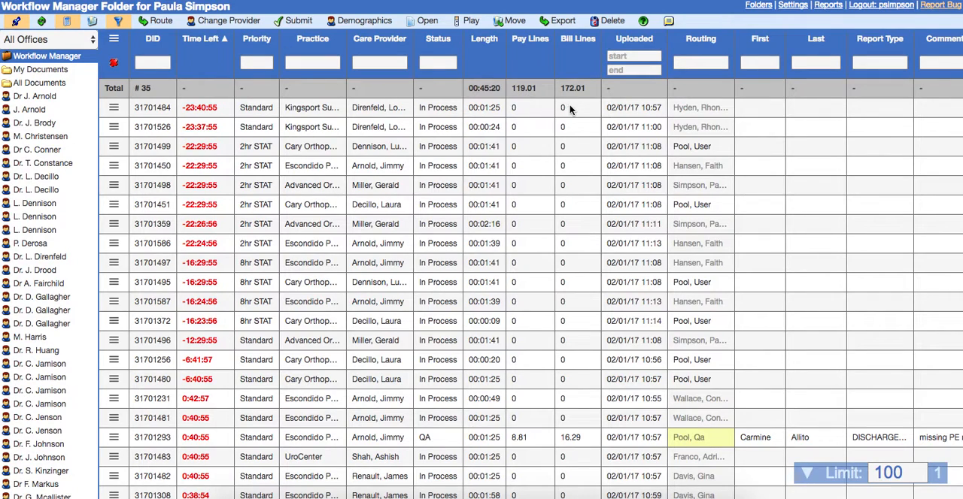
{"action": "left_click", "coordinate": [540, 133]}
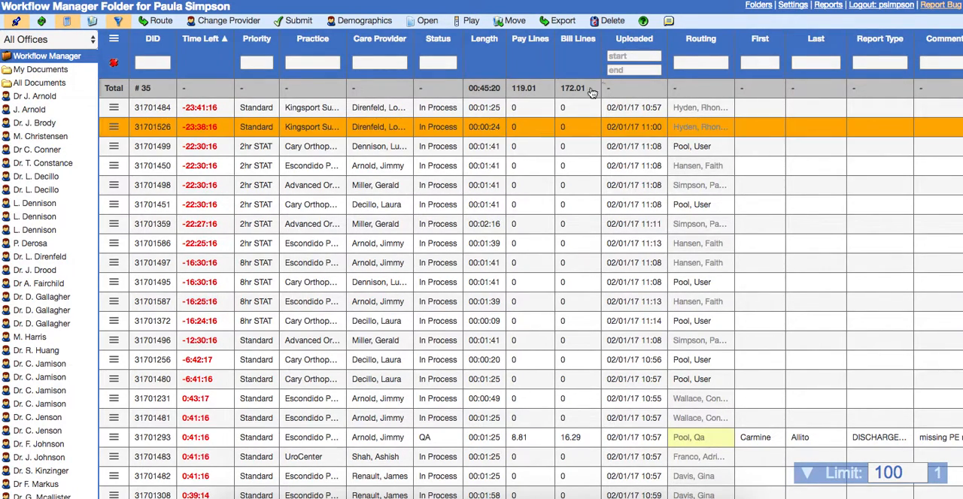
{"action": "left_click", "coordinate": [608, 22]}
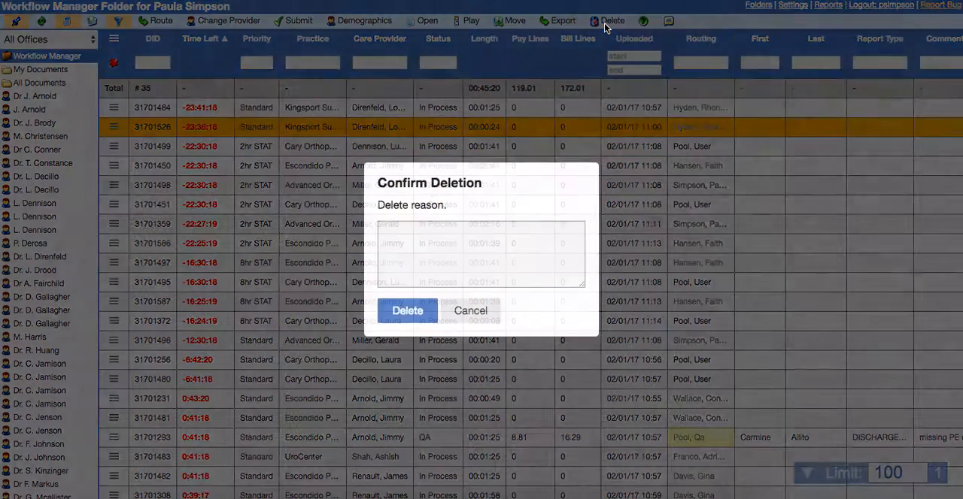
{"action": "left_click", "coordinate": [467, 266]}
{"action": "type", "text": "Hang-up"}
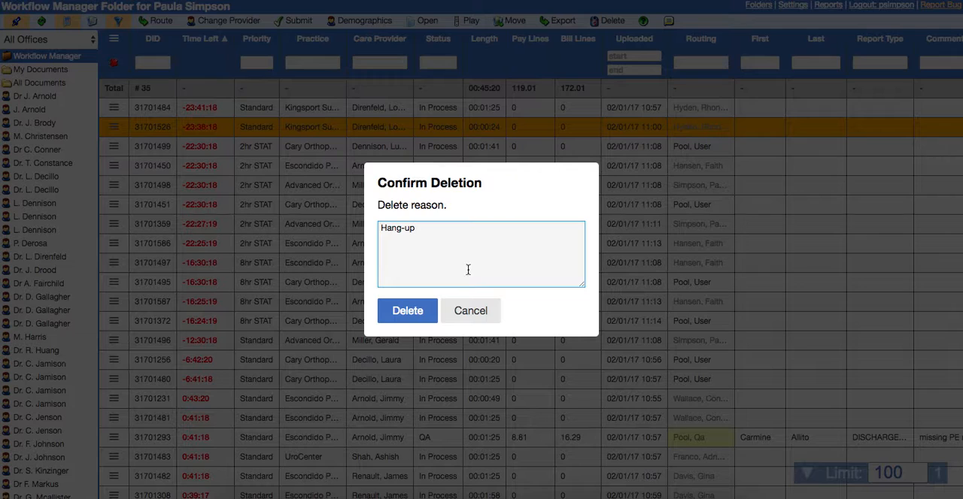
{"action": "left_click", "coordinate": [410, 311]}
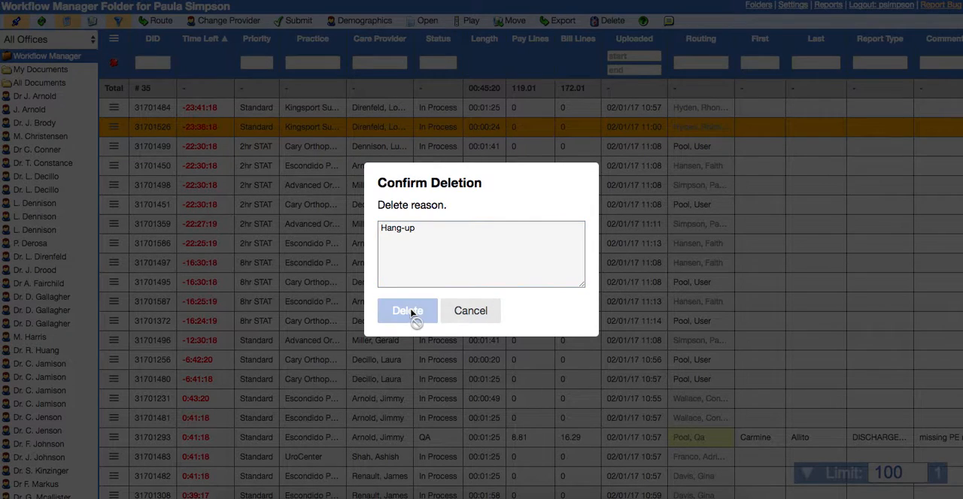